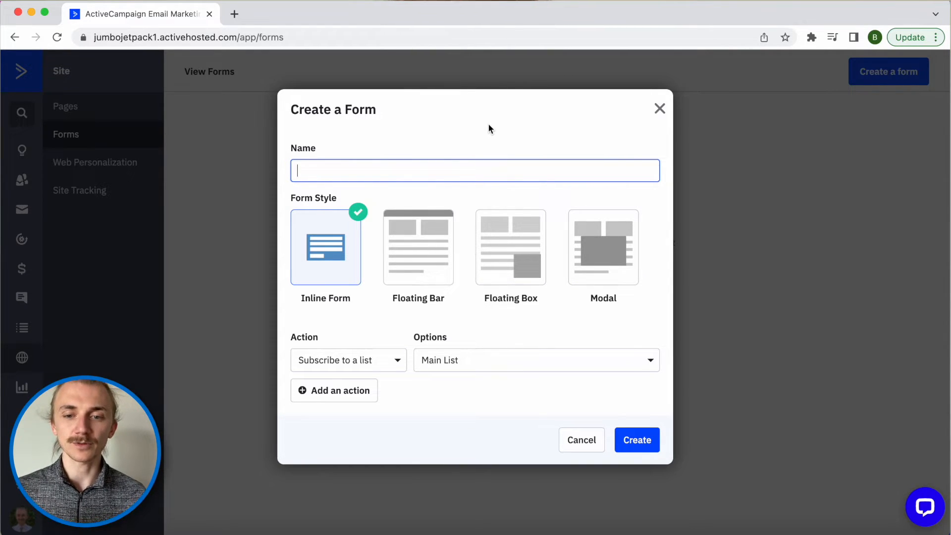
- Name the form 'Consultation Requested', correcting the typo, and choose the Floating Bar style
text(Consultation Reuested)
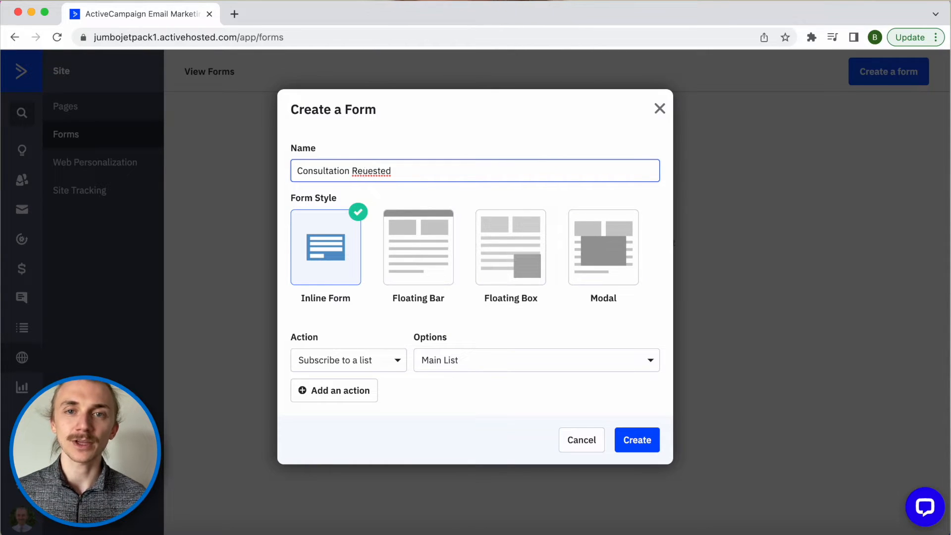
click(361, 171)
text(q)
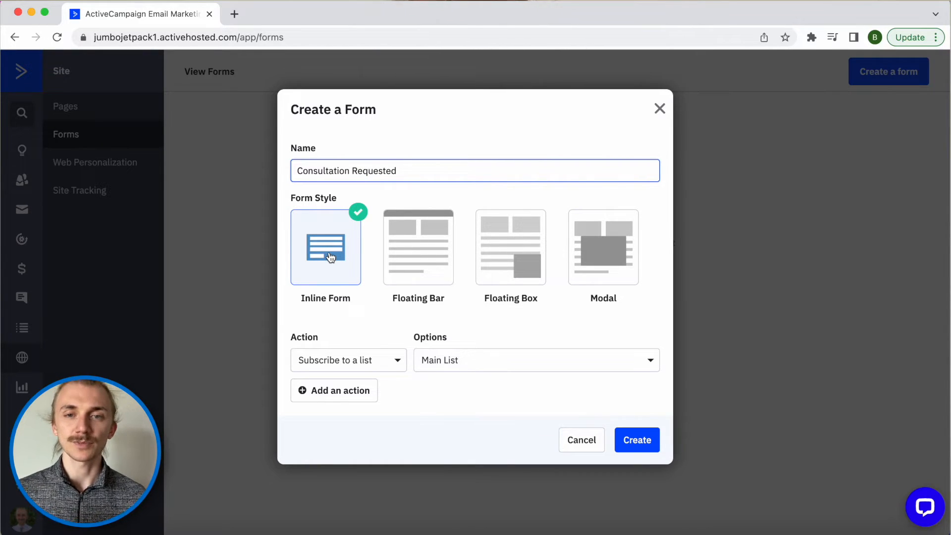
click(408, 262)
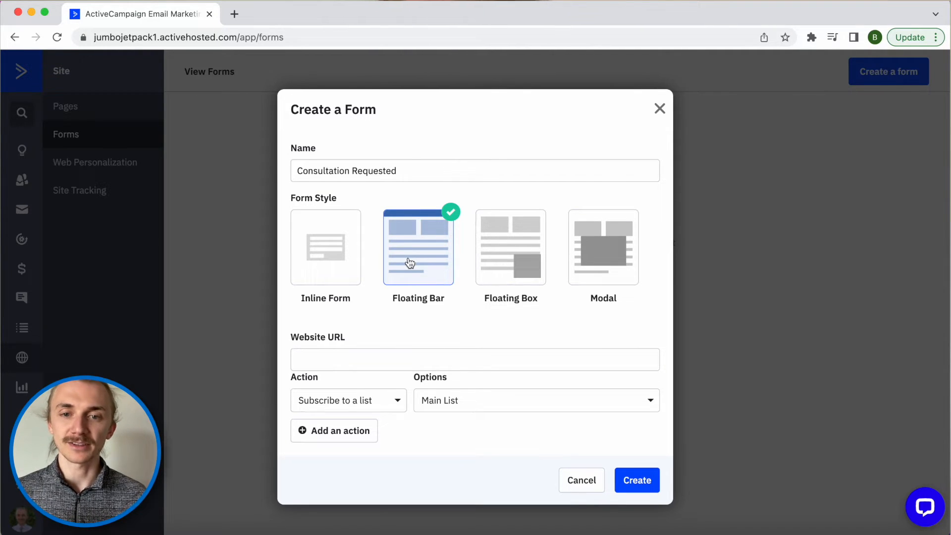
- Try the Floating Box and Modal styles, then go back to Inline Form
click(515, 258)
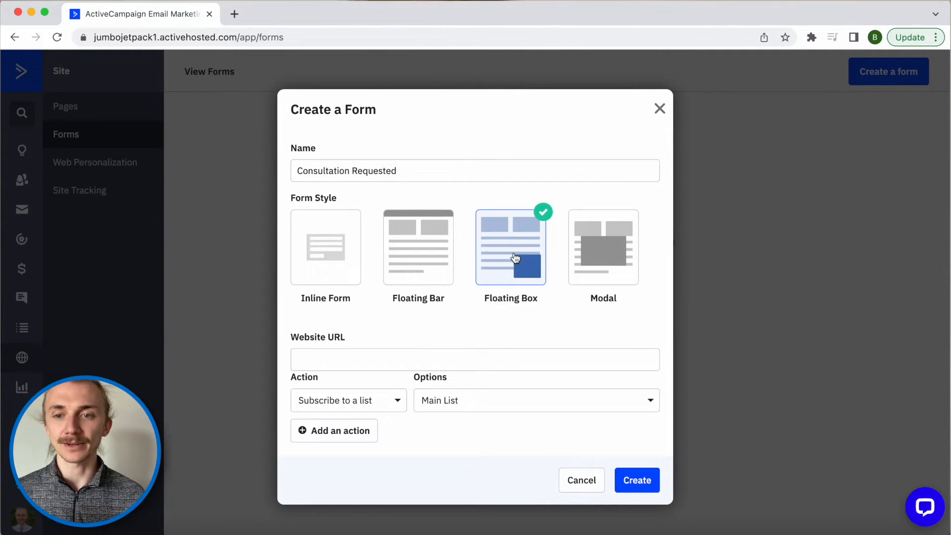
click(922, 492)
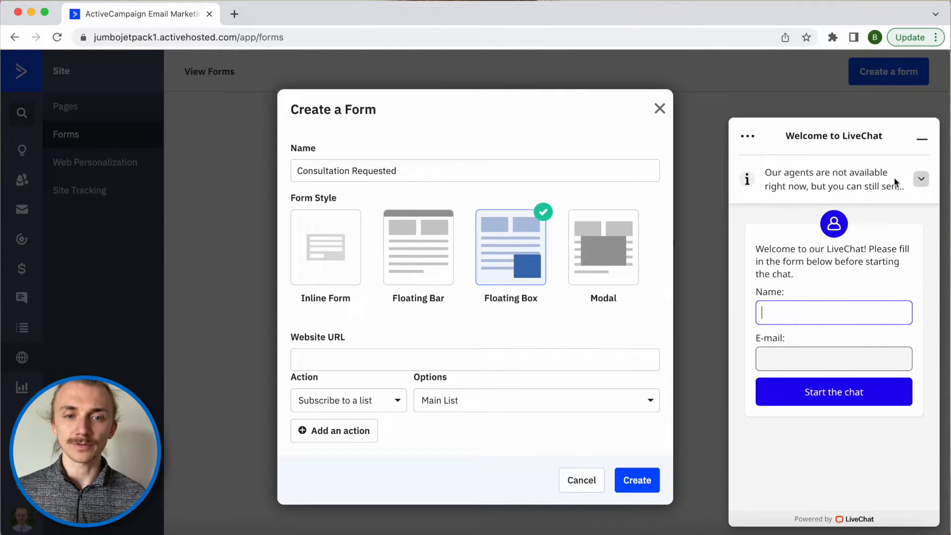
click(919, 143)
click(603, 248)
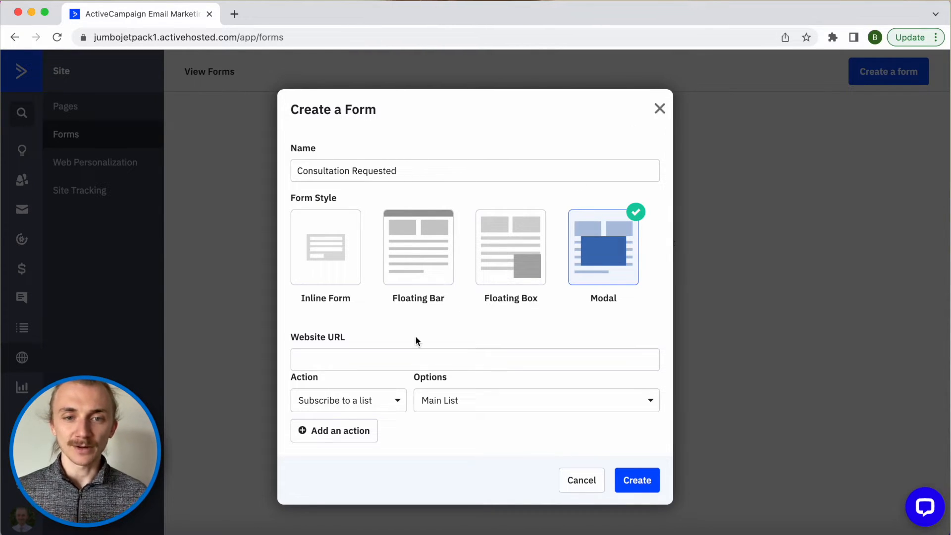
click(337, 276)
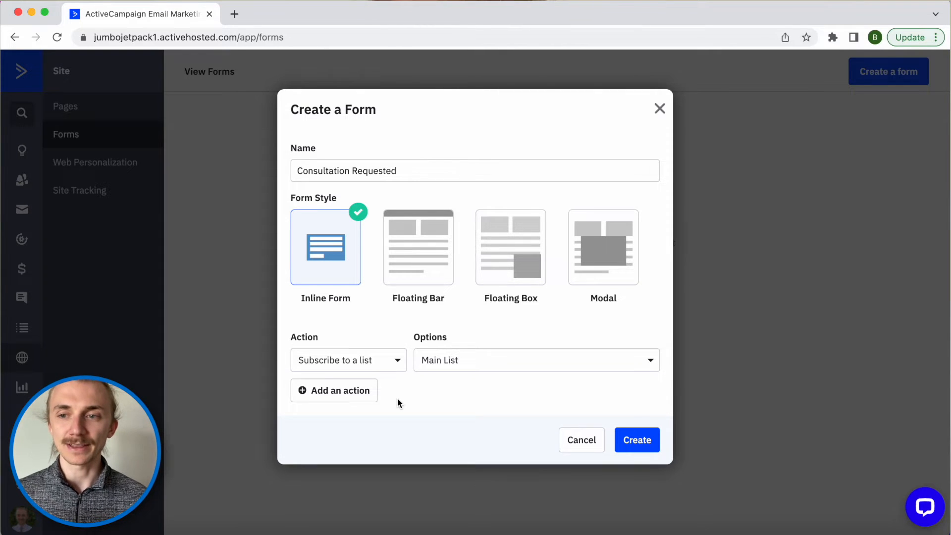
- Add a second 'Add a tag' action, then remove it again
click(359, 396)
click(356, 385)
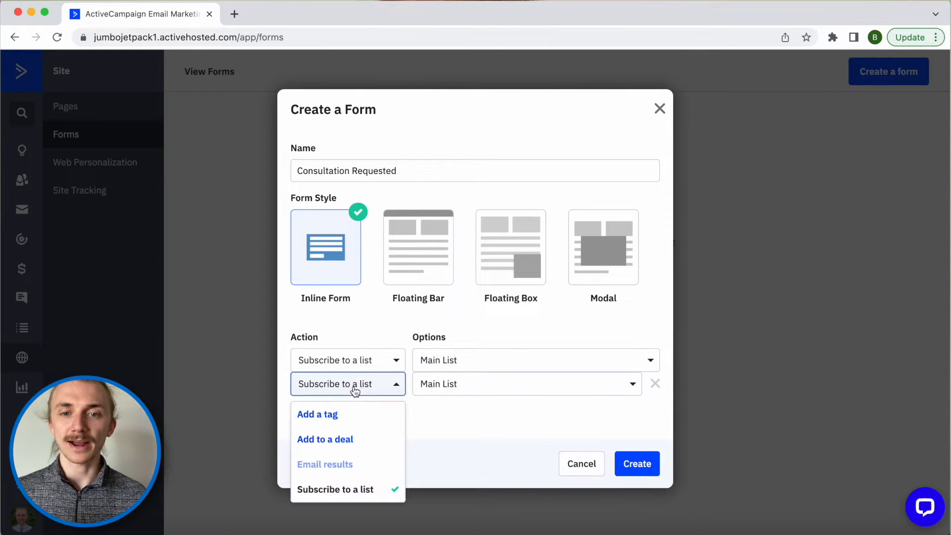
click(333, 417)
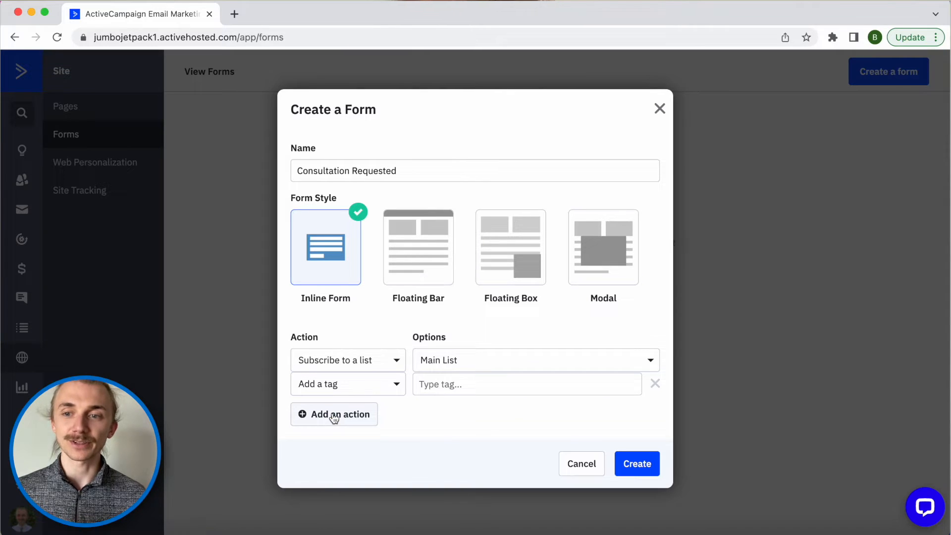
click(655, 384)
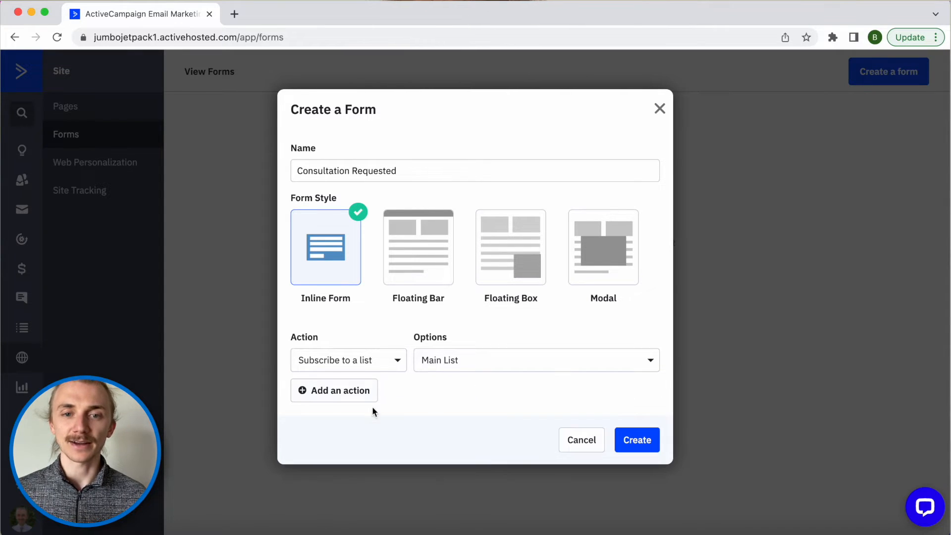
- Create the form and change its heading to 'Request a consultation'
click(634, 441)
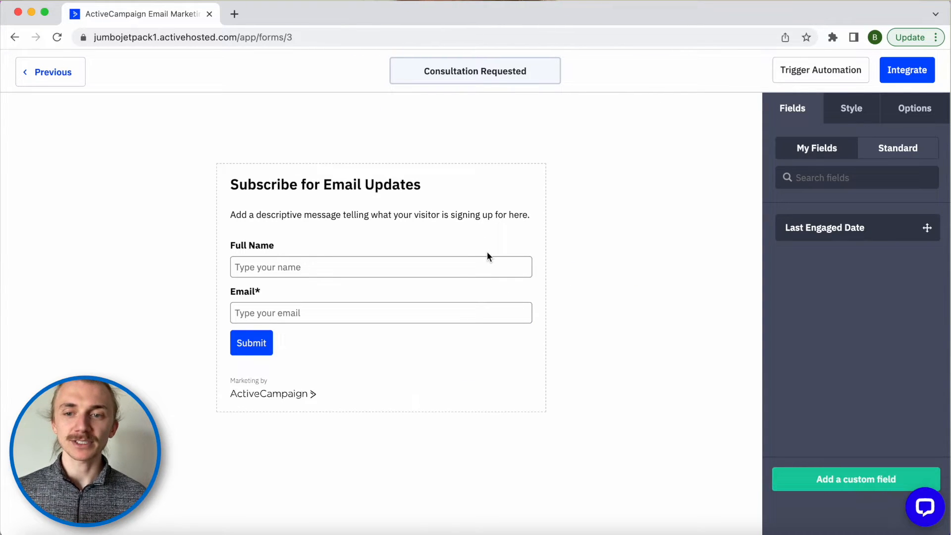
click(417, 186)
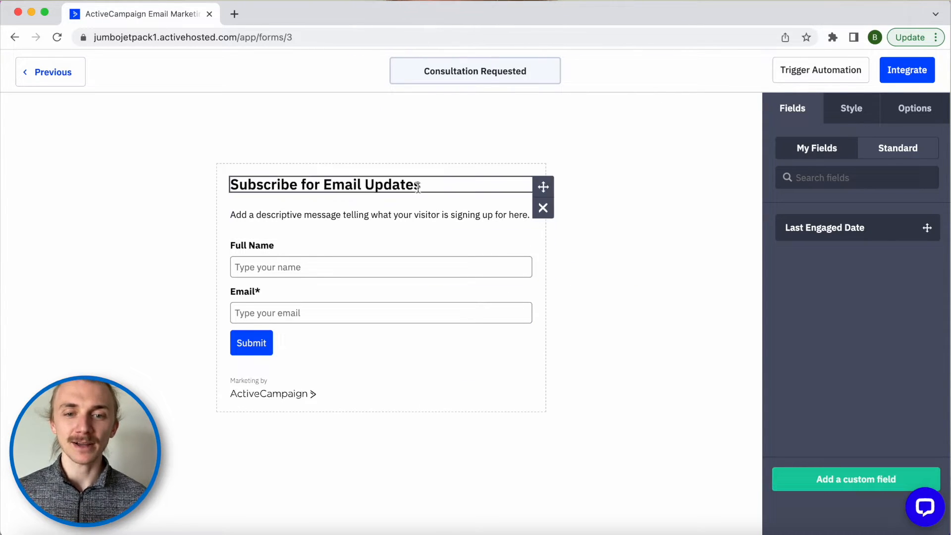
triple_click(890, 163)
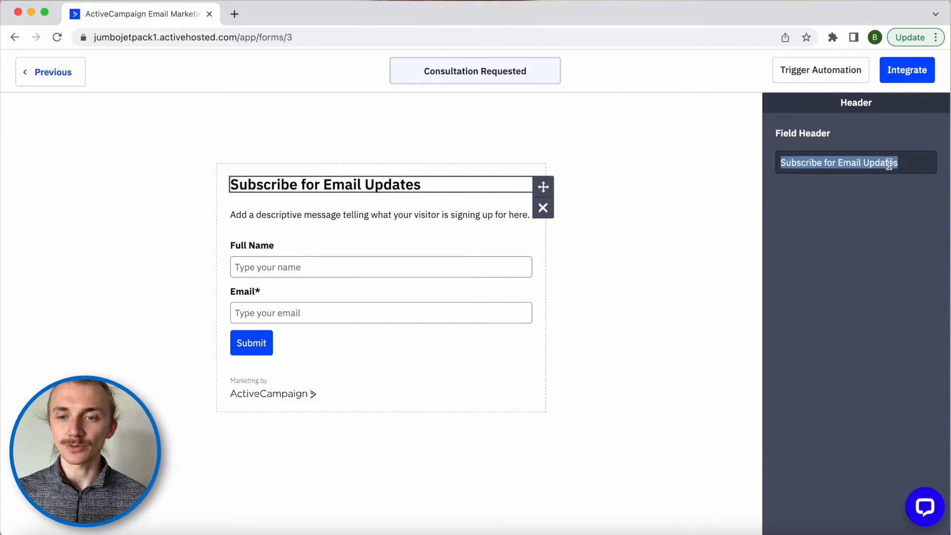
text(Request a consultation)
- Delete the descriptive message paragraph from the form
click(498, 214)
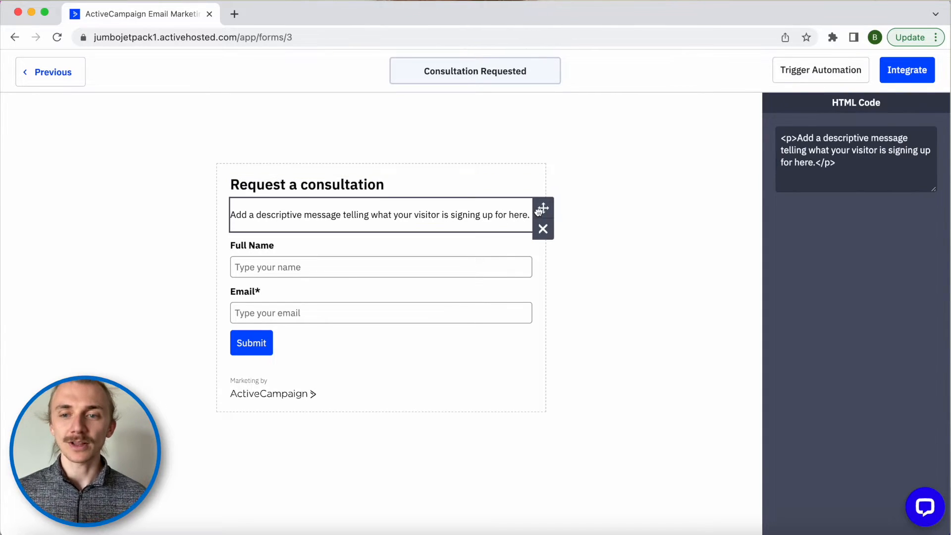
drag(543, 208, 465, 284)
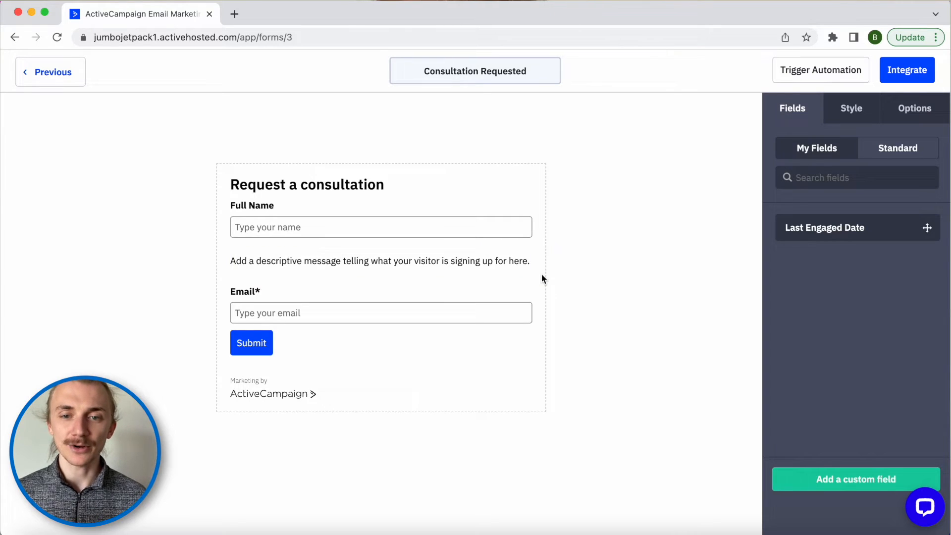
click(542, 275)
click(643, 194)
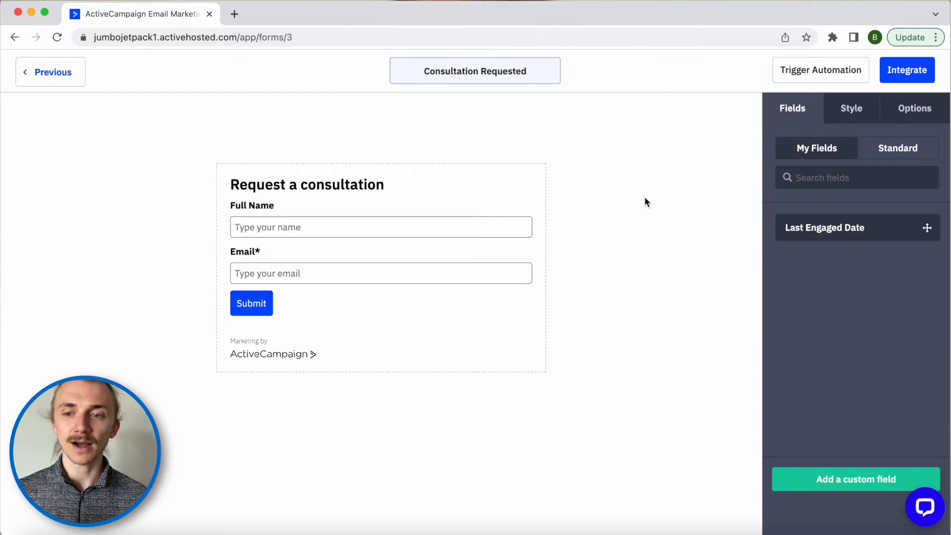
click(452, 212)
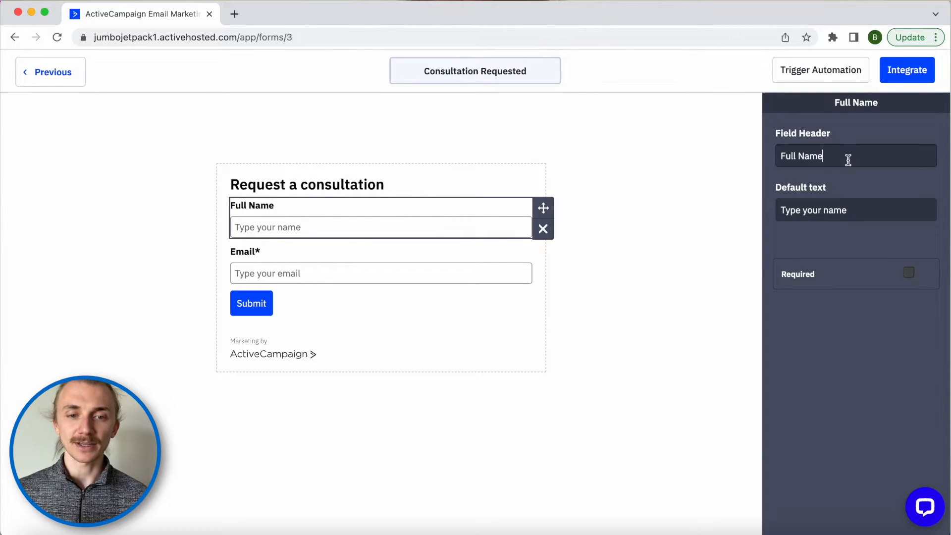
- Relabel the Full Name field's header to 'Phone Number'
click(778, 155)
text(Your)
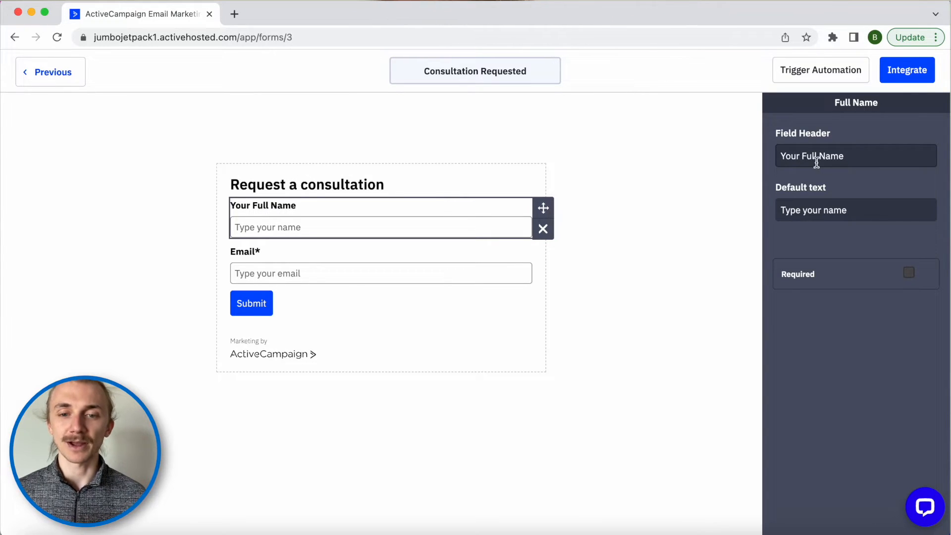
click(862, 161)
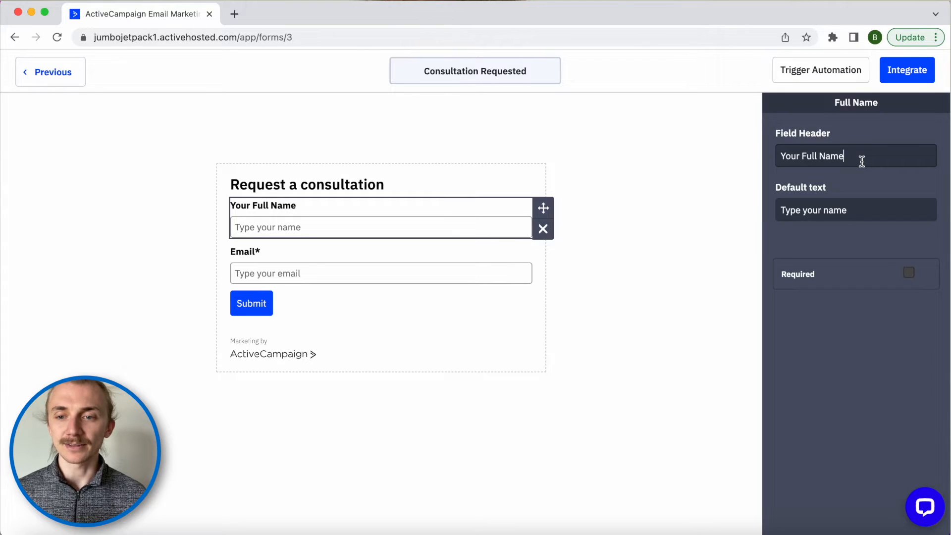
key(super+a)
key(BackSpace)
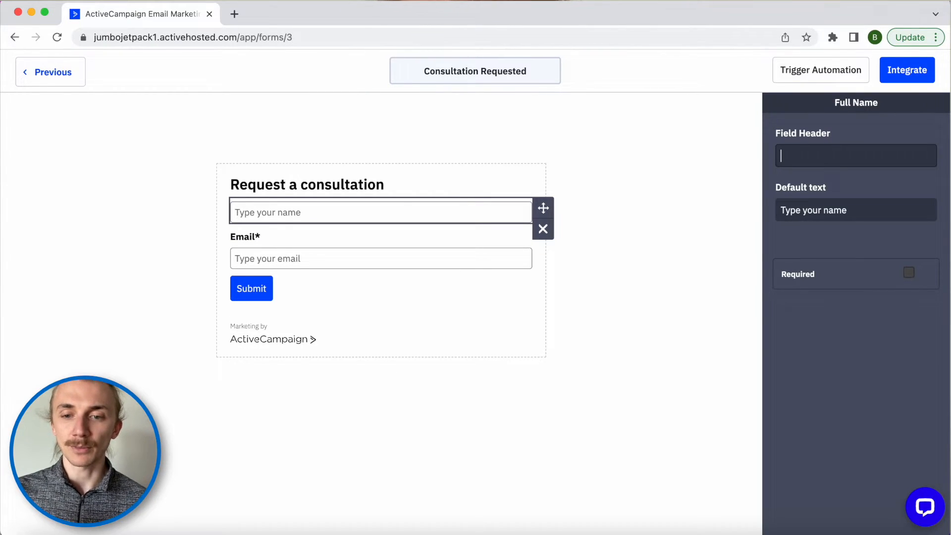
text(Phone Number)
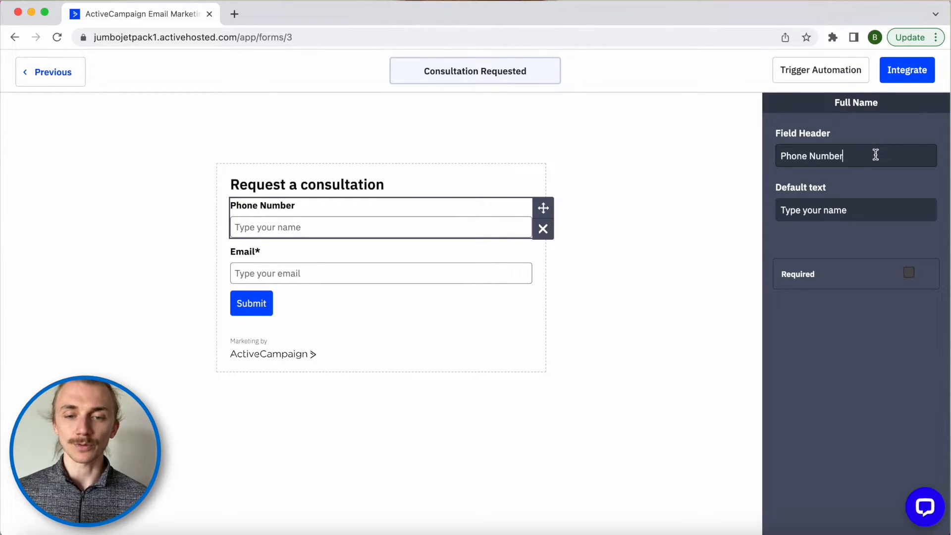
- Delete that field from the form and show the Standard fields list
click(543, 228)
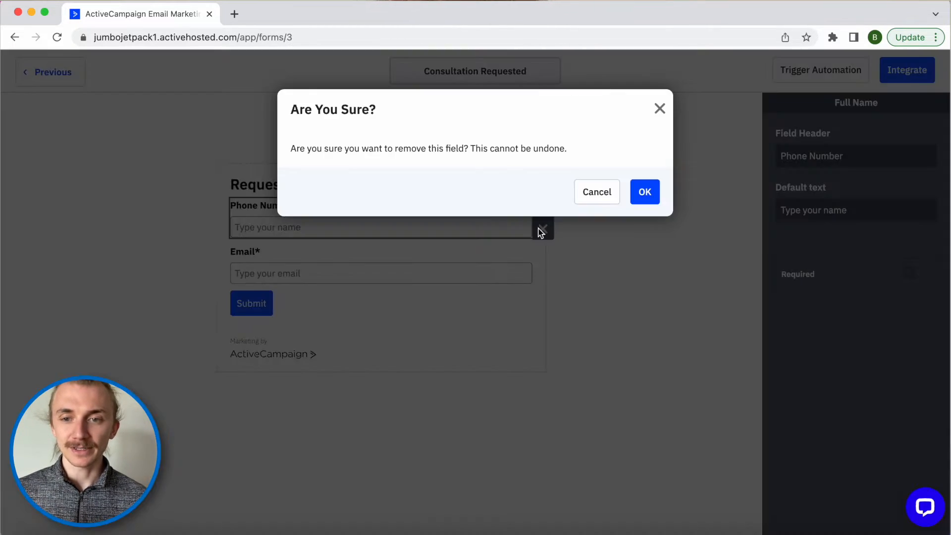
click(637, 195)
click(880, 151)
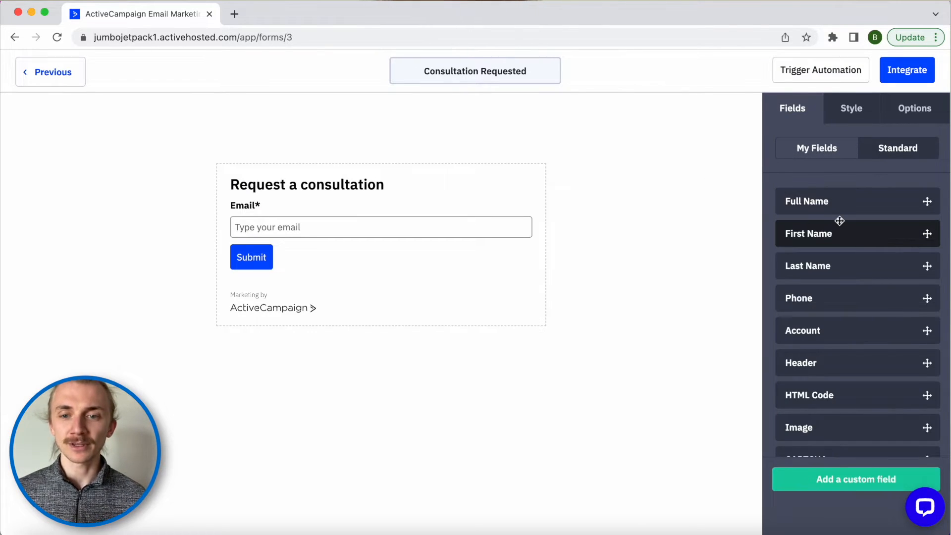
- Add Phone and First Name fields from Standard fields, with First Name above Email
scroll(839, 221, down, 1)
drag(819, 267, 356, 233)
drag(819, 201, 369, 208)
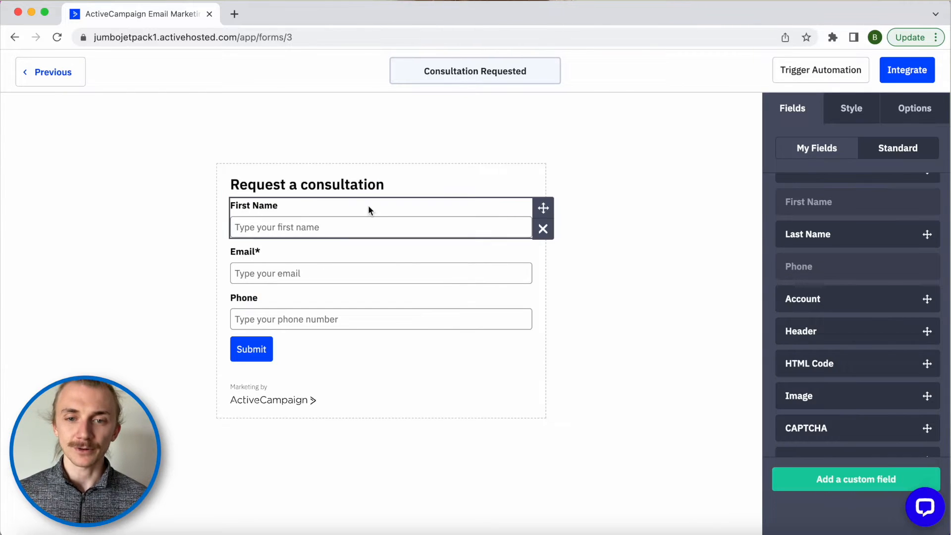
- Clear First Name's default text and make it a required field
click(484, 218)
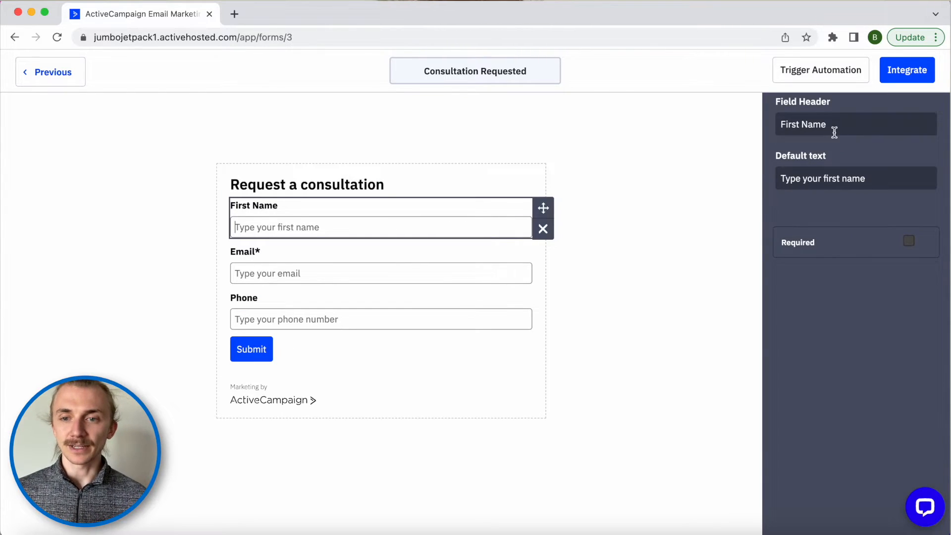
click(880, 207)
text(aklsdfhlskadjfh)
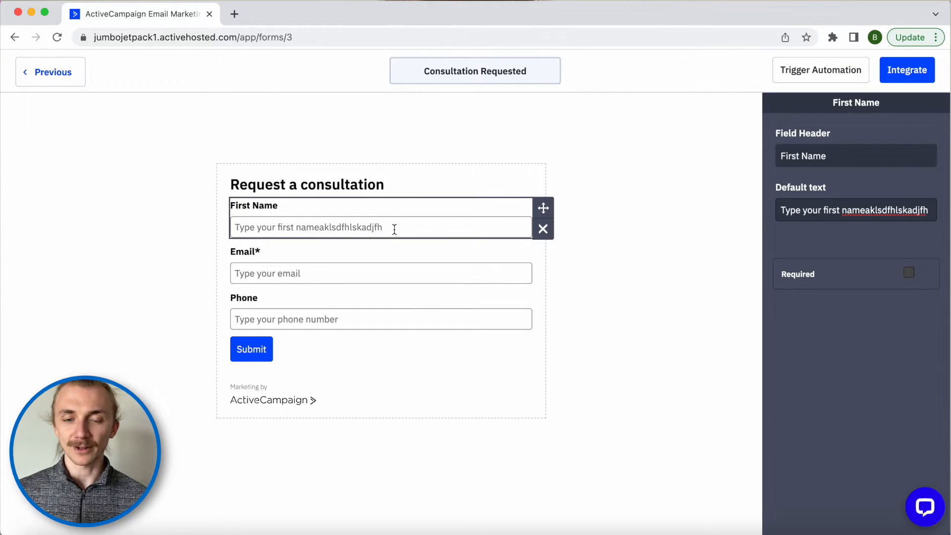
key(super+a)
key(BackSpace)
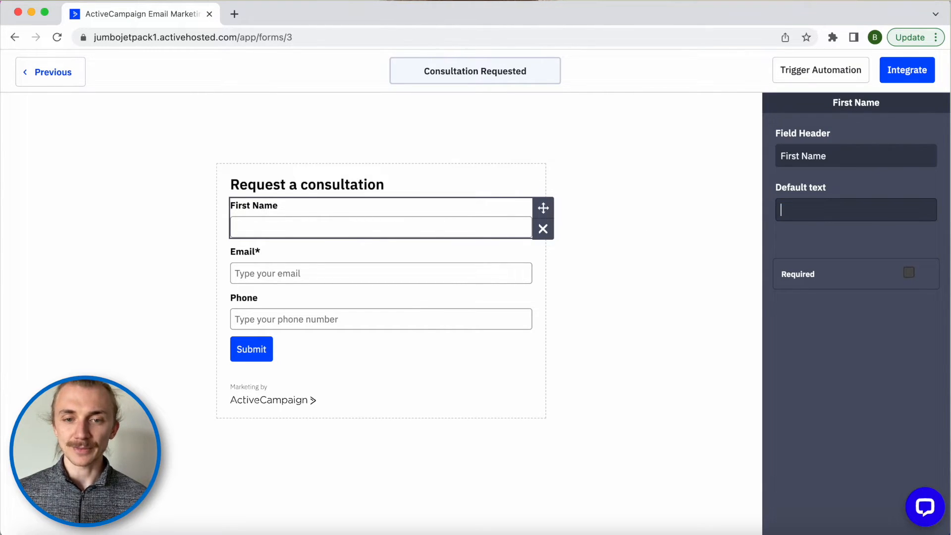
click(909, 273)
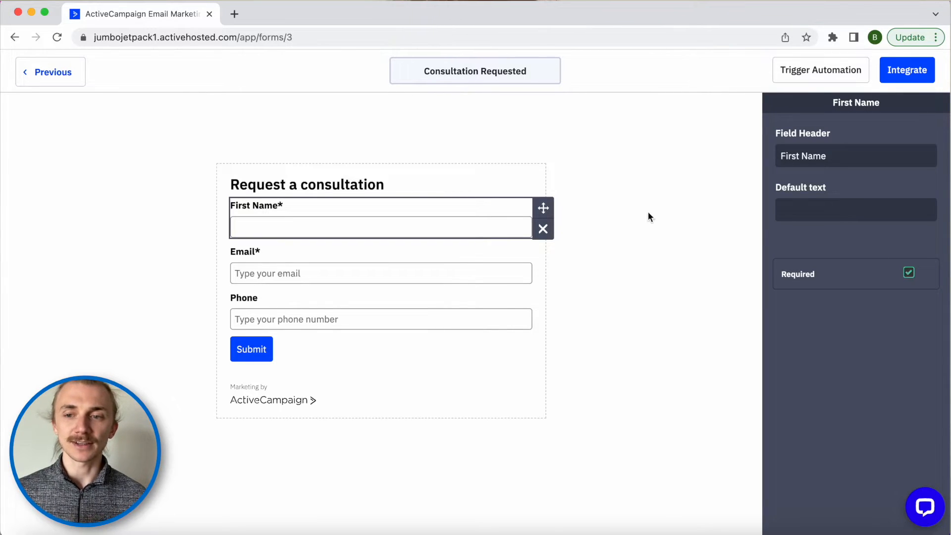
click(643, 195)
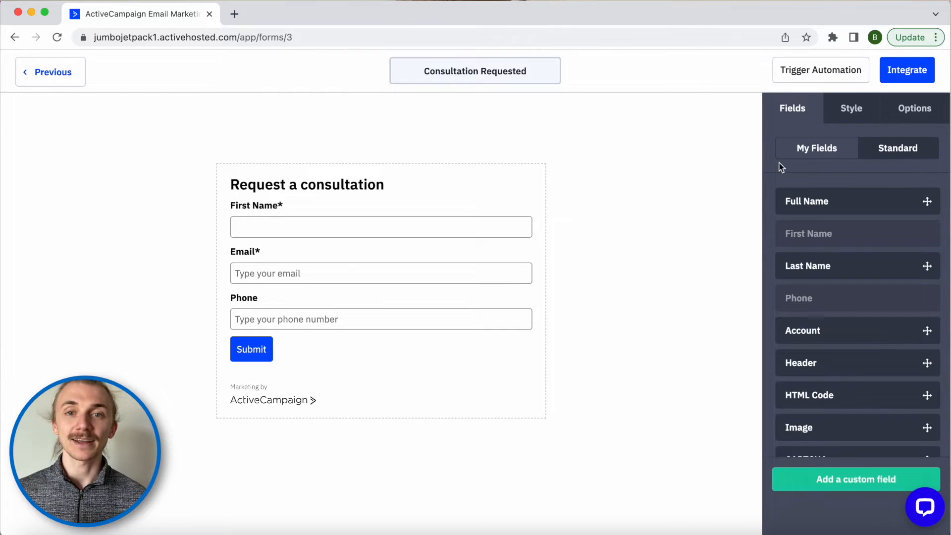
click(816, 157)
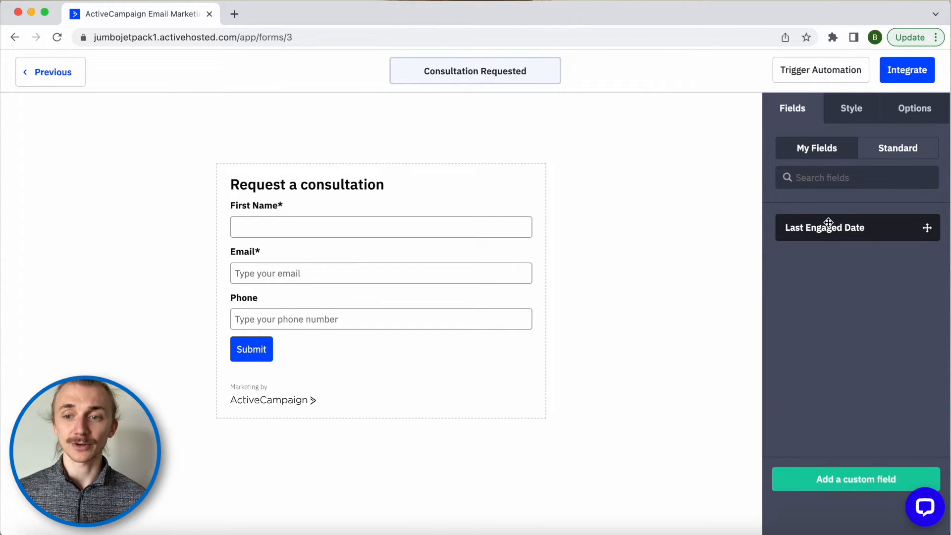
- Create a custom field named 'Project Details' of type Text Area
click(824, 482)
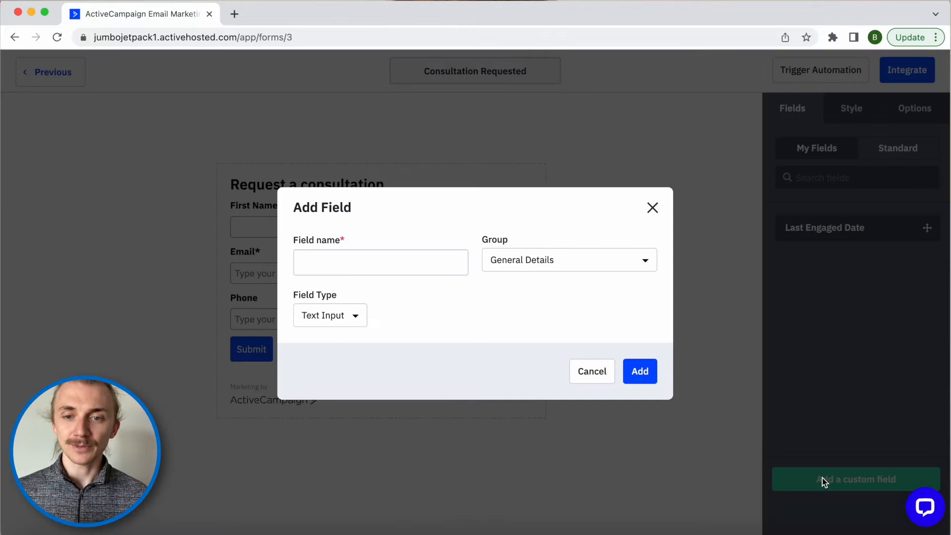
click(396, 264)
text(Project Details)
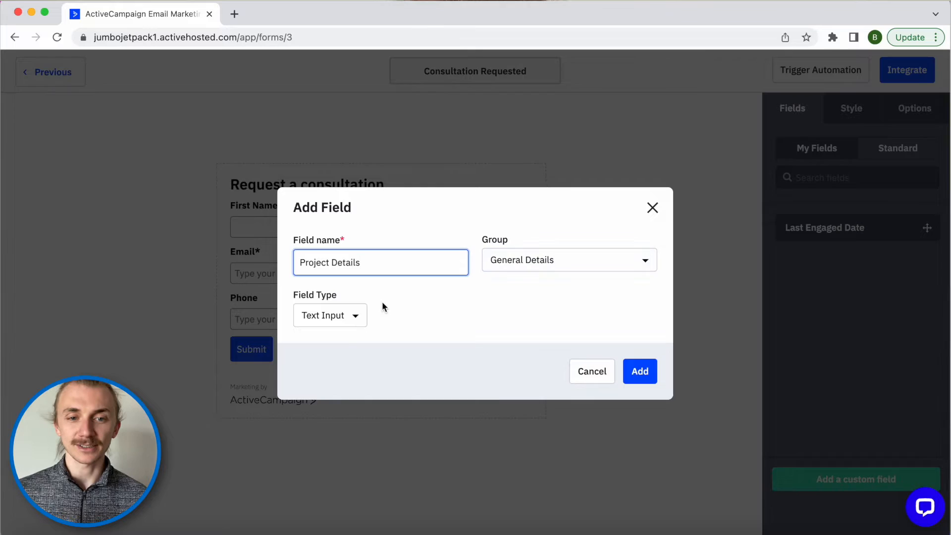
click(346, 315)
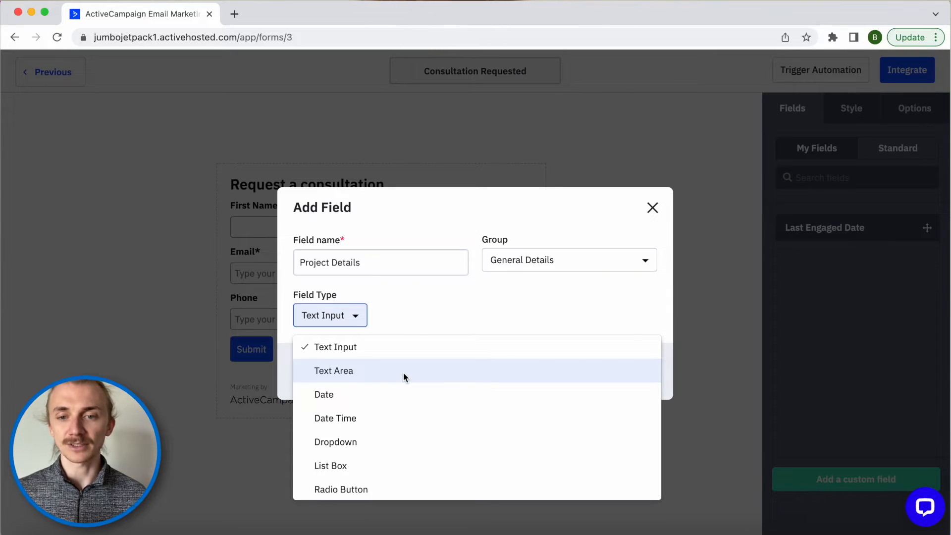
scroll(403, 371, down, 1)
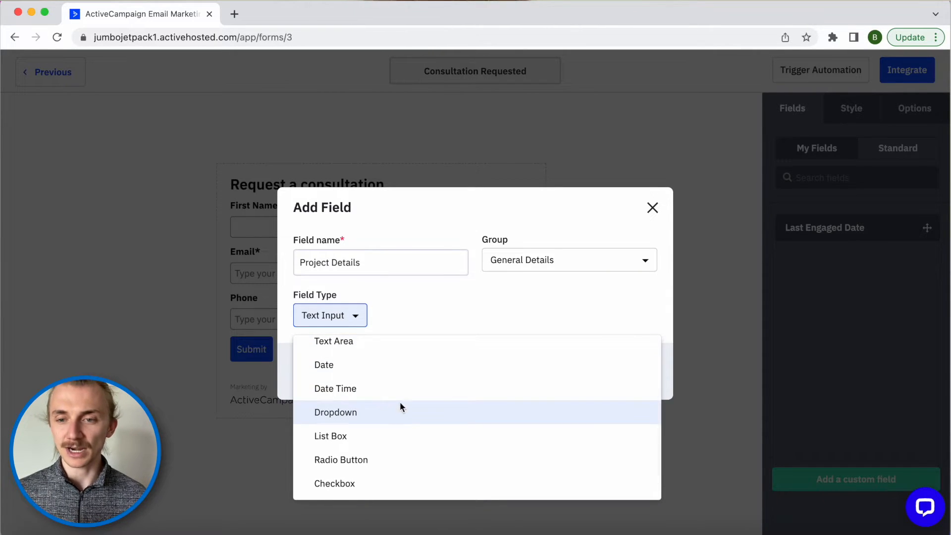
scroll(399, 403, down, 1)
scroll(392, 459, down, 1)
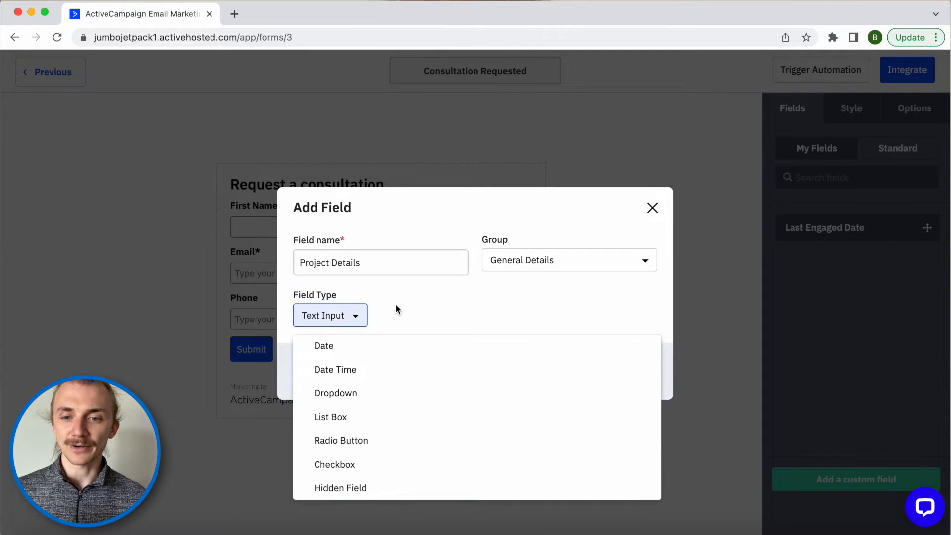
scroll(337, 406, up, 2)
click(342, 375)
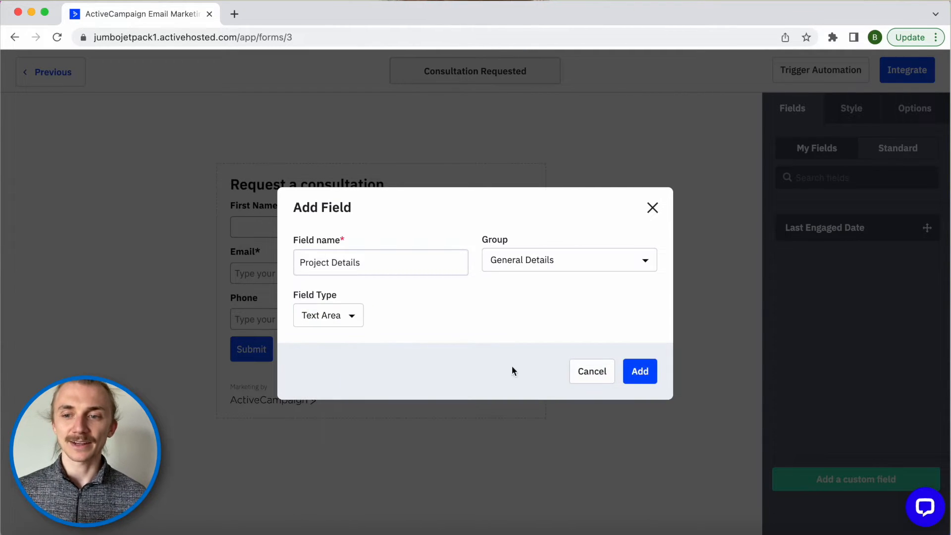
click(639, 371)
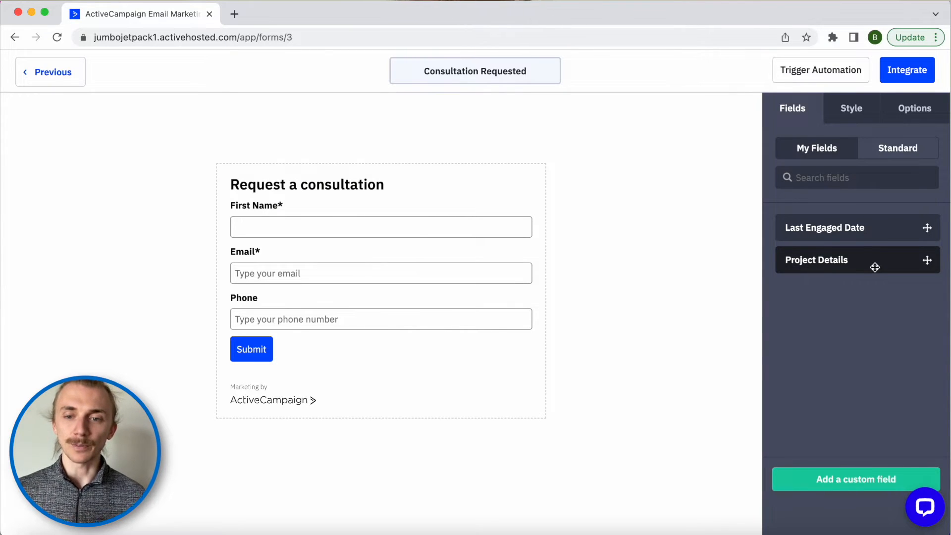
- Place Project Details below Phone and enlarge it into a taller box
drag(874, 268, 308, 330)
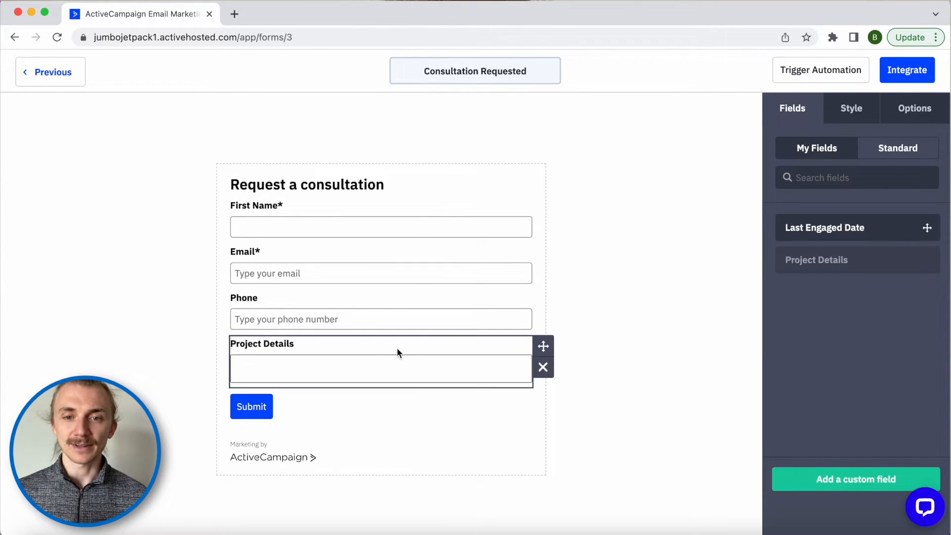
click(472, 359)
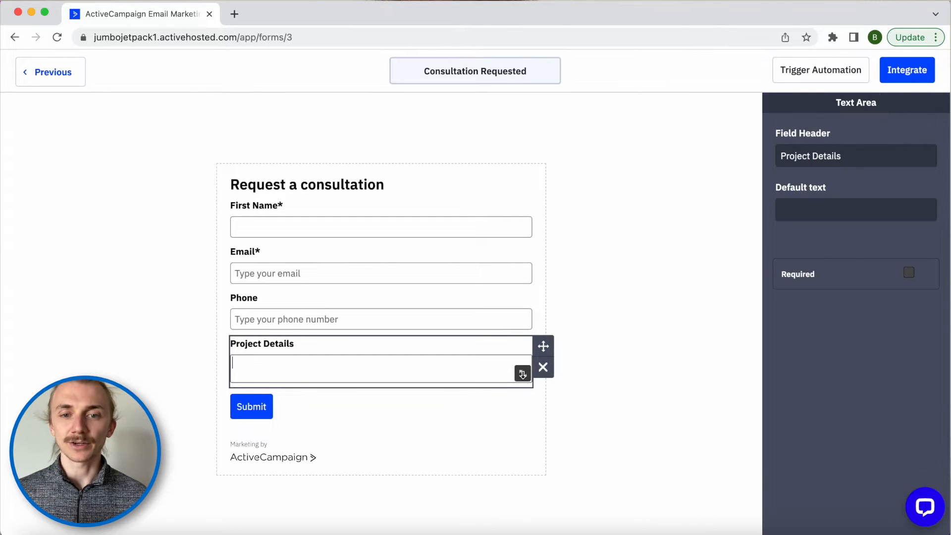
drag(522, 374, 522, 480)
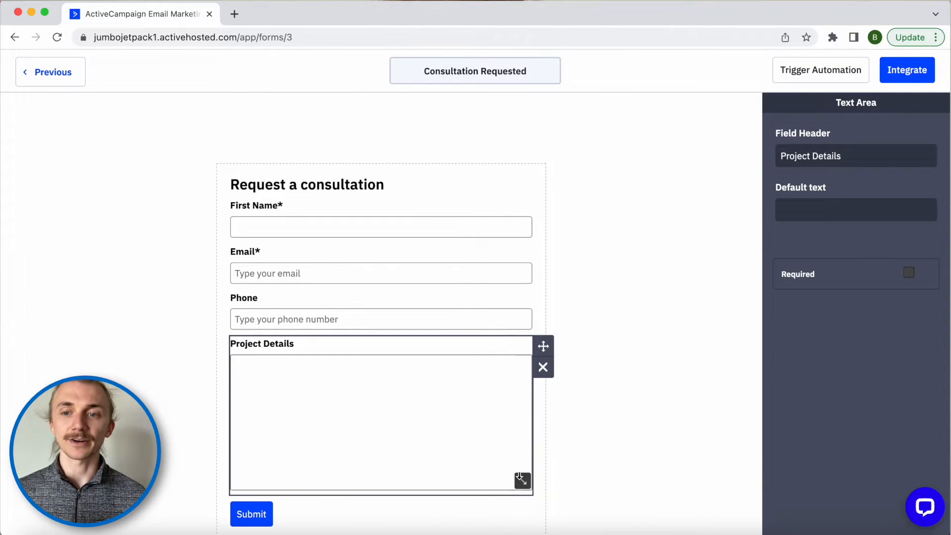
click(484, 398)
scroll(484, 398, down, 1)
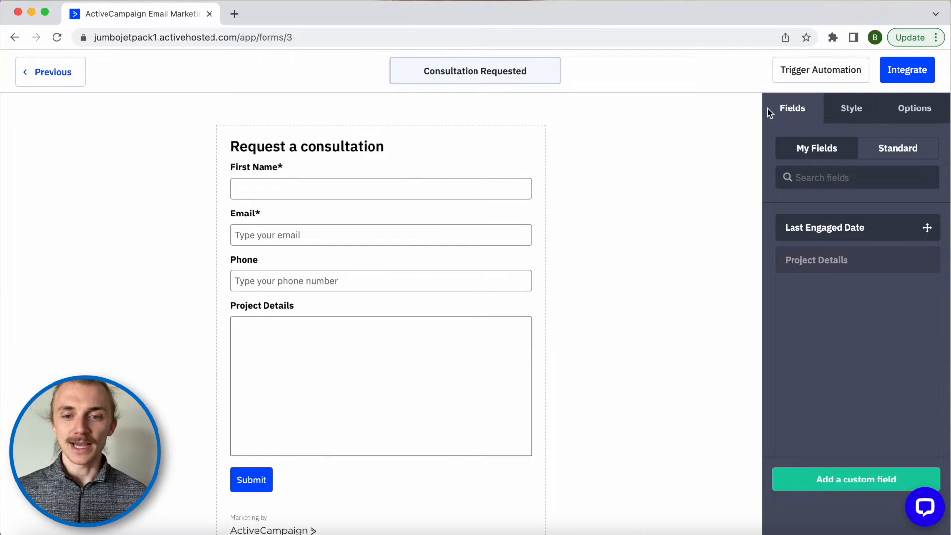
- Copy the form's shareable link from Integrate > Link and load it in a new tab
click(901, 75)
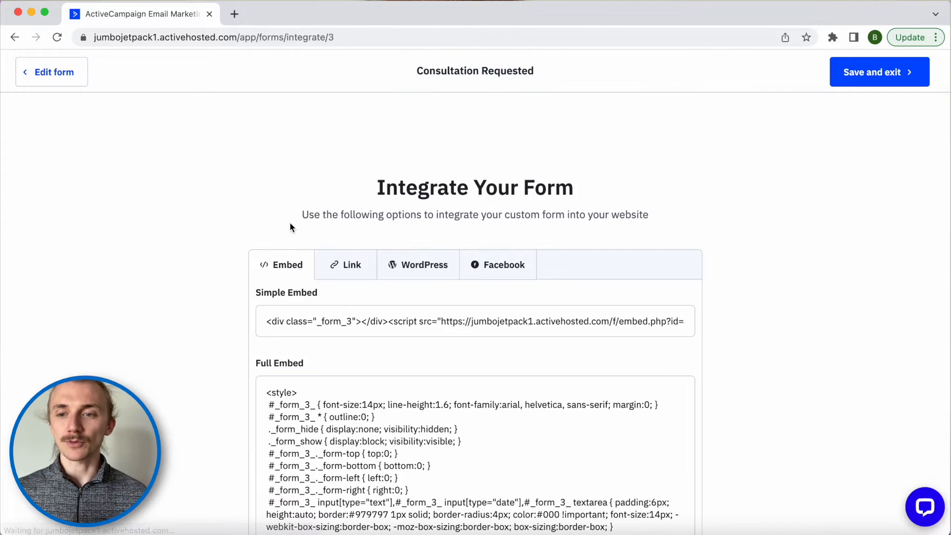
click(341, 263)
click(344, 321)
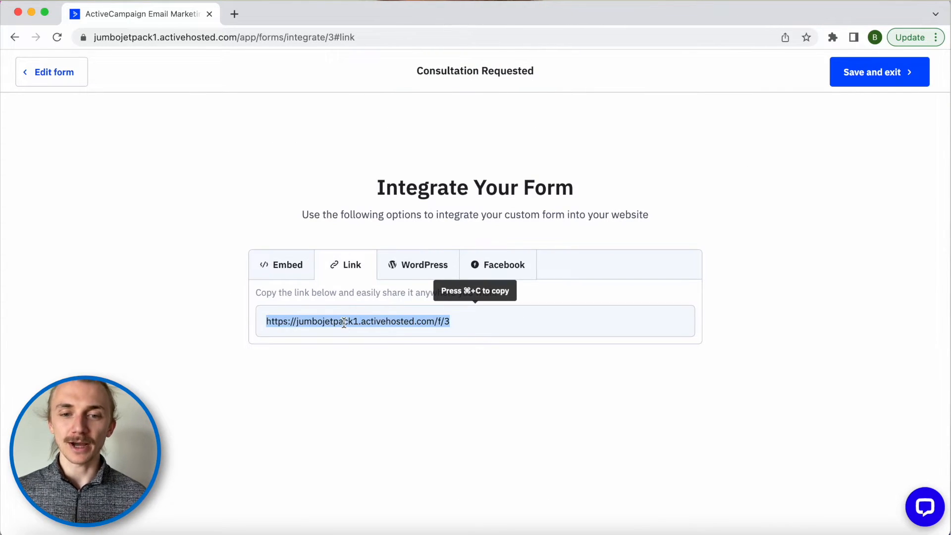
key(super+c)
key(super+t)
key(super+v)
key(Return)
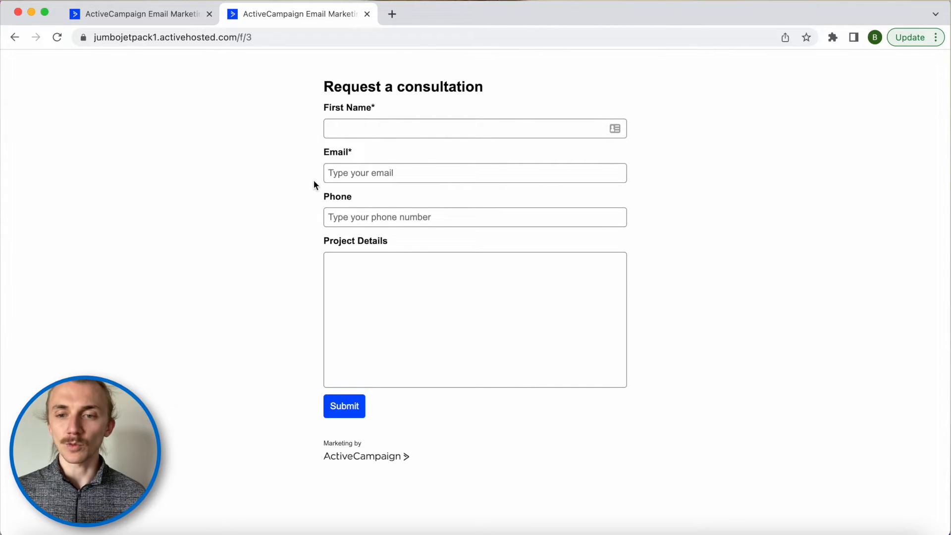
click(266, 38)
- Append '?email=' with an e-mail address to the form URL to prefill Email
click(274, 38)
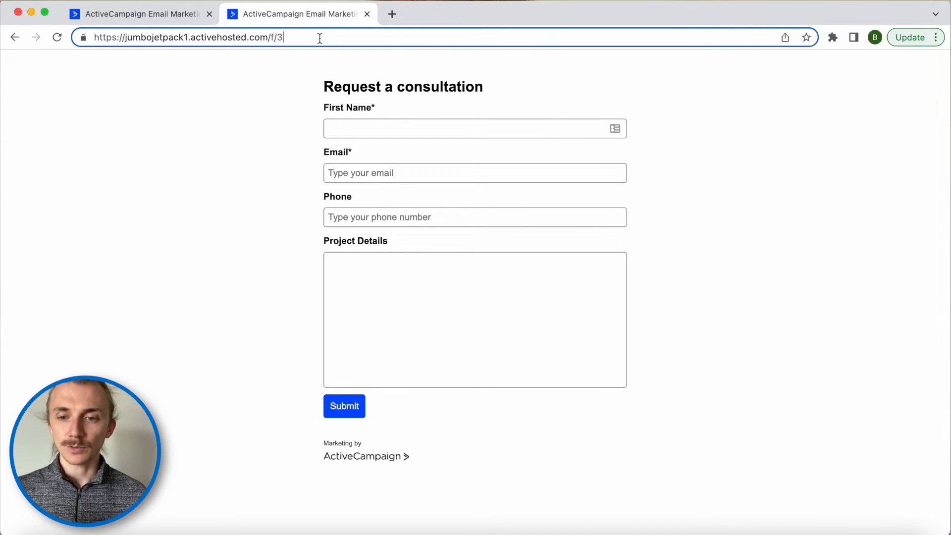
text(?)
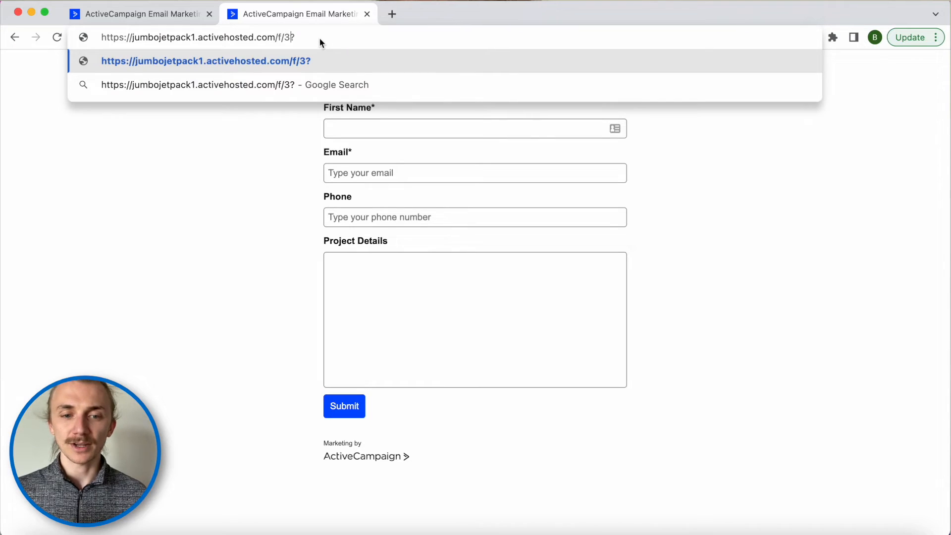
key(shift+super+Left)
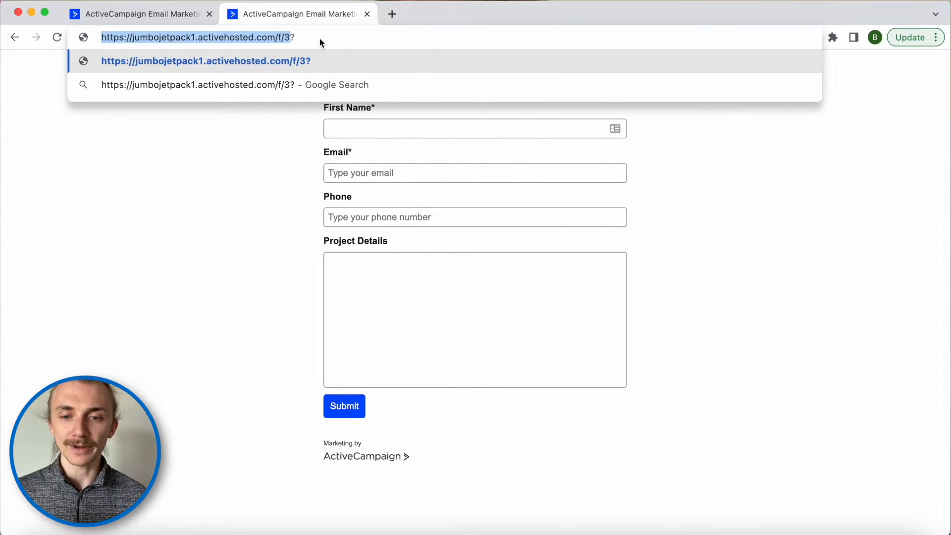
key(super+Right)
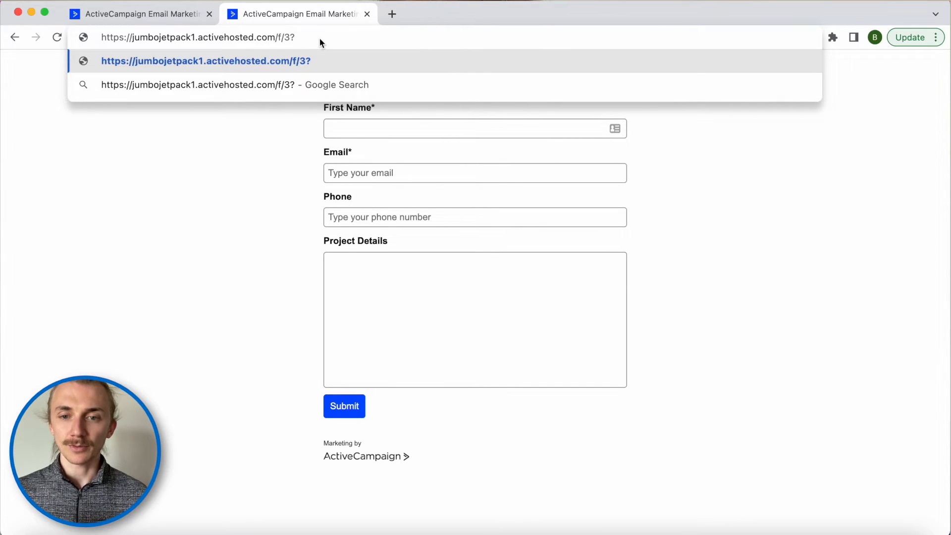
text(email)
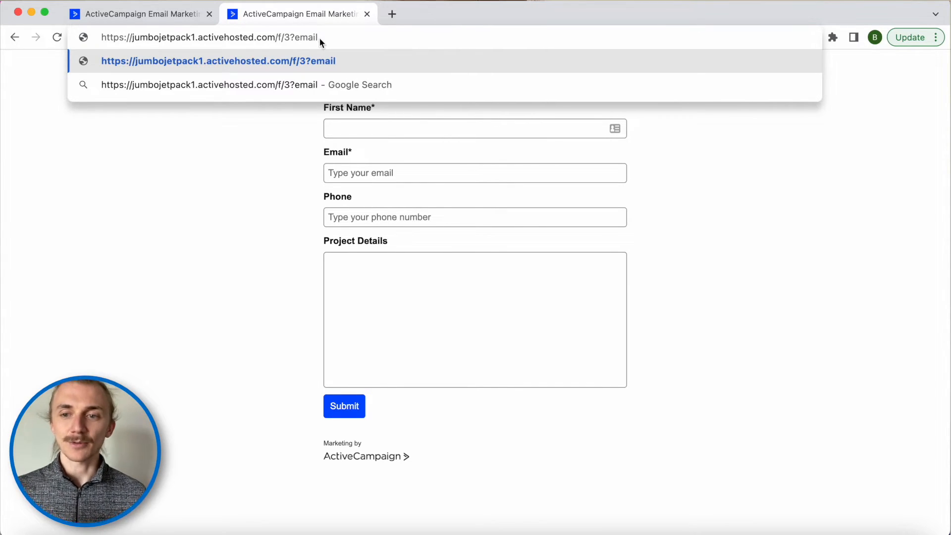
text(=)
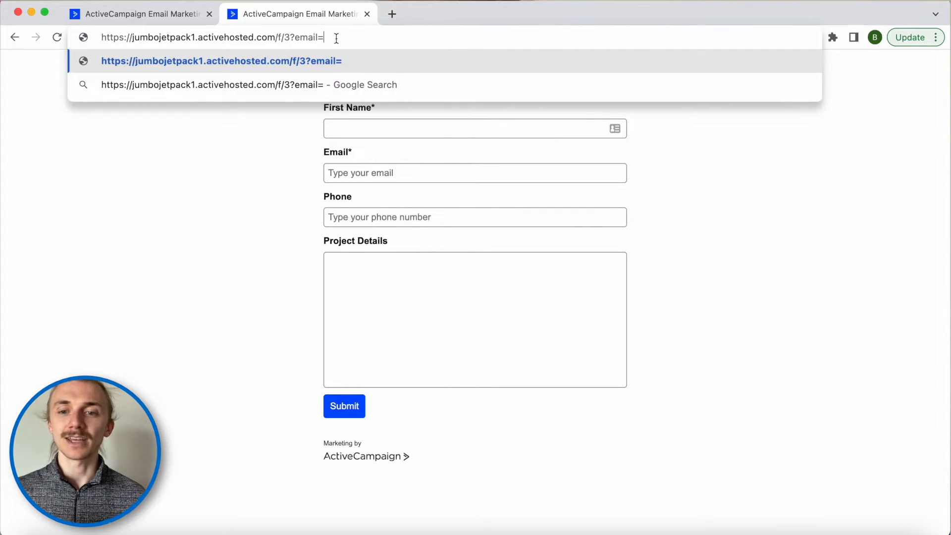
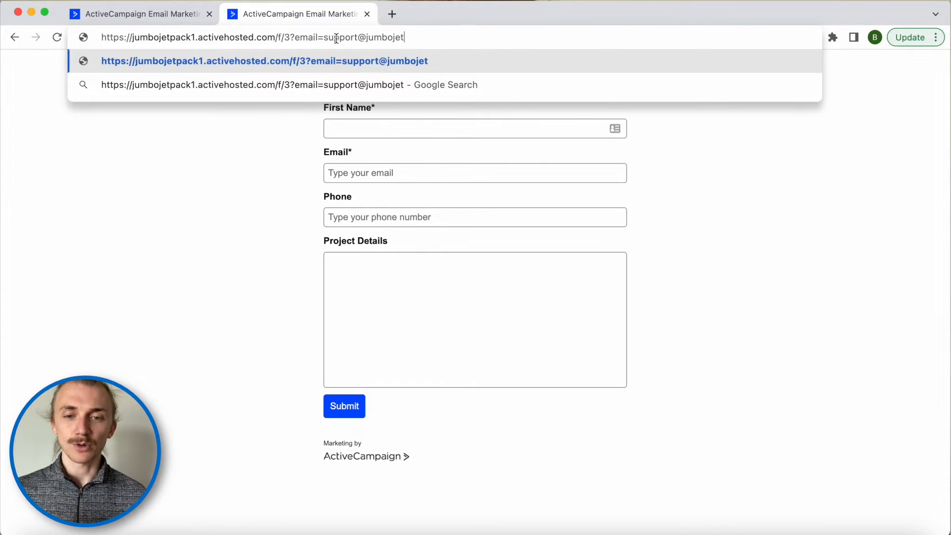
key(Return)
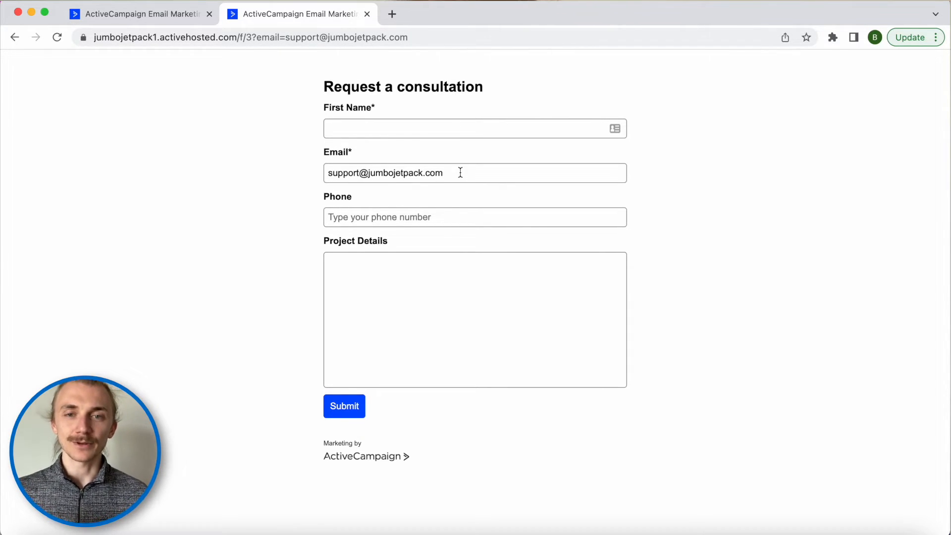
click(424, 39)
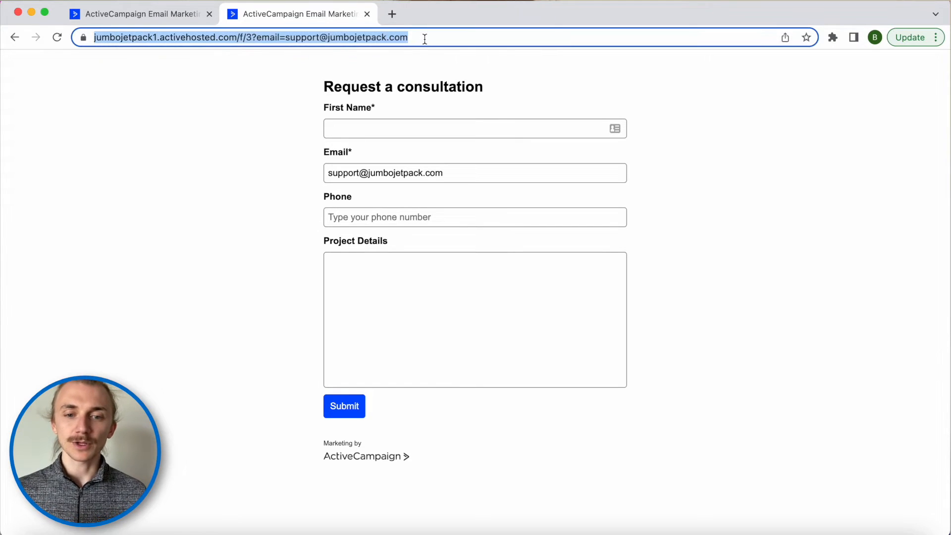
- Append '&phone=' and '&firstname=' values to the URL to prefill Phone and First Name
click(437, 39)
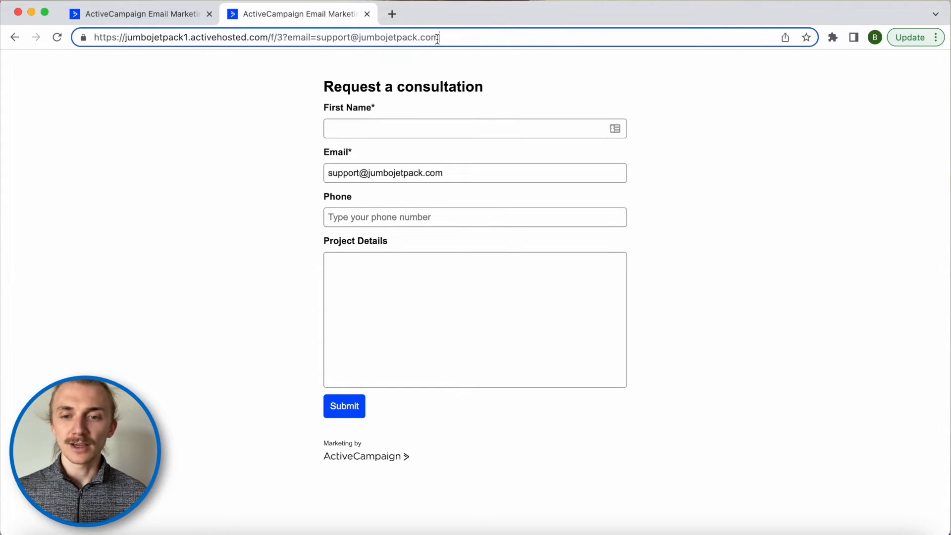
text(&p)
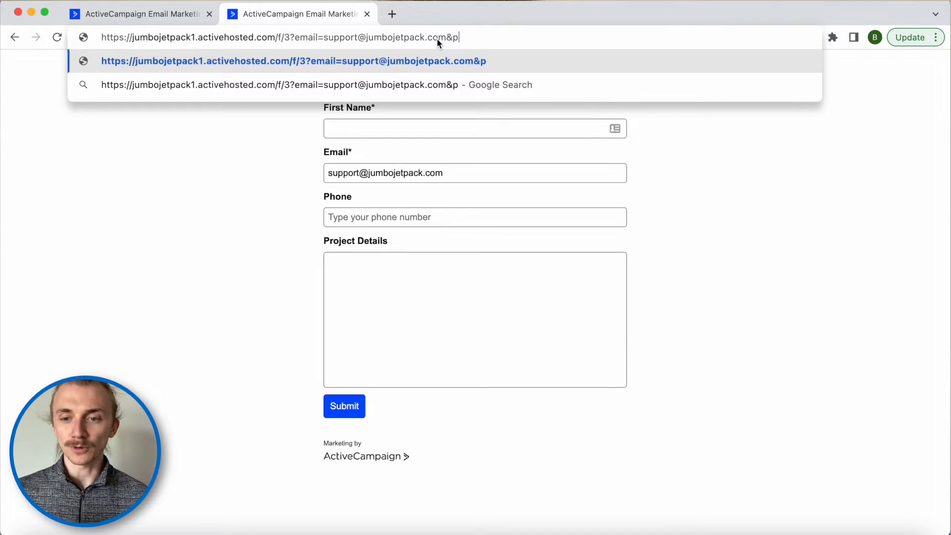
text(hone=55512)
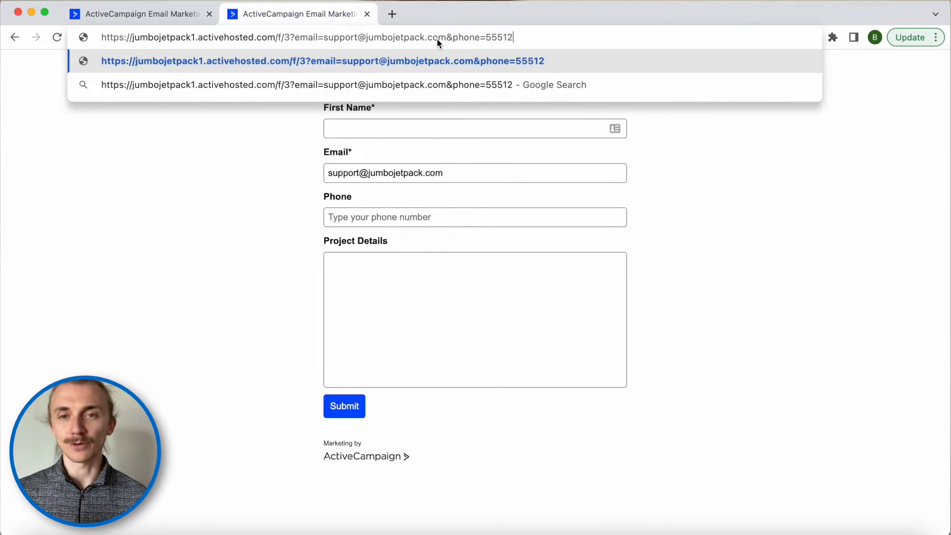
text(34567)
key(Return)
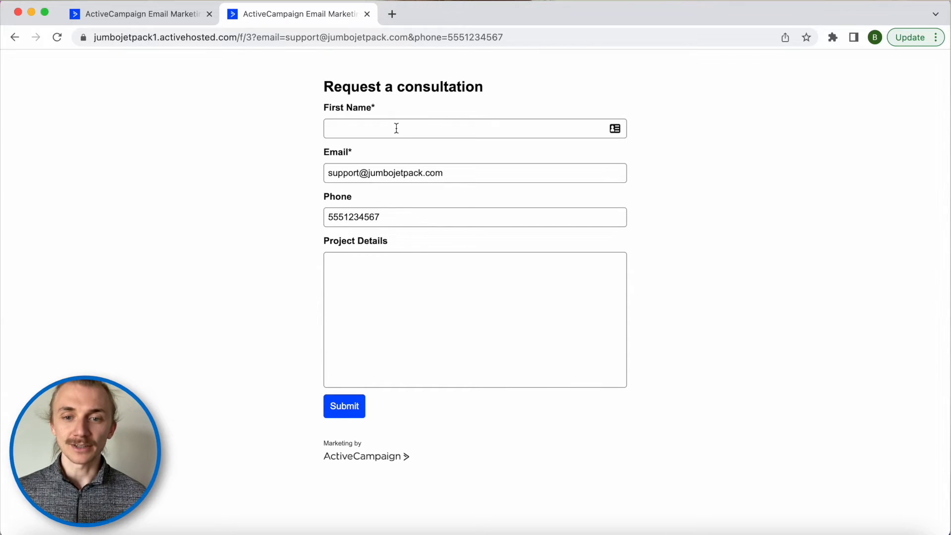
click(524, 34)
click(524, 35)
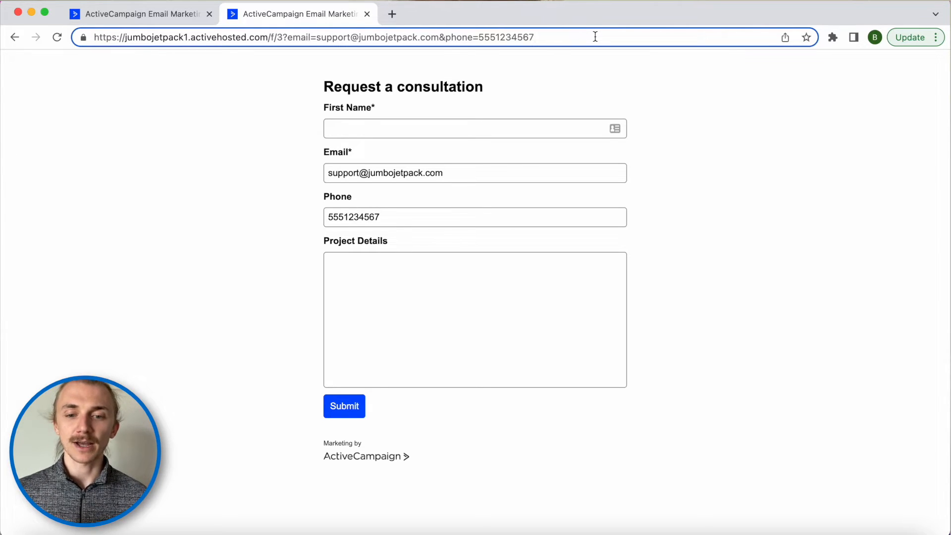
text(&firstname)
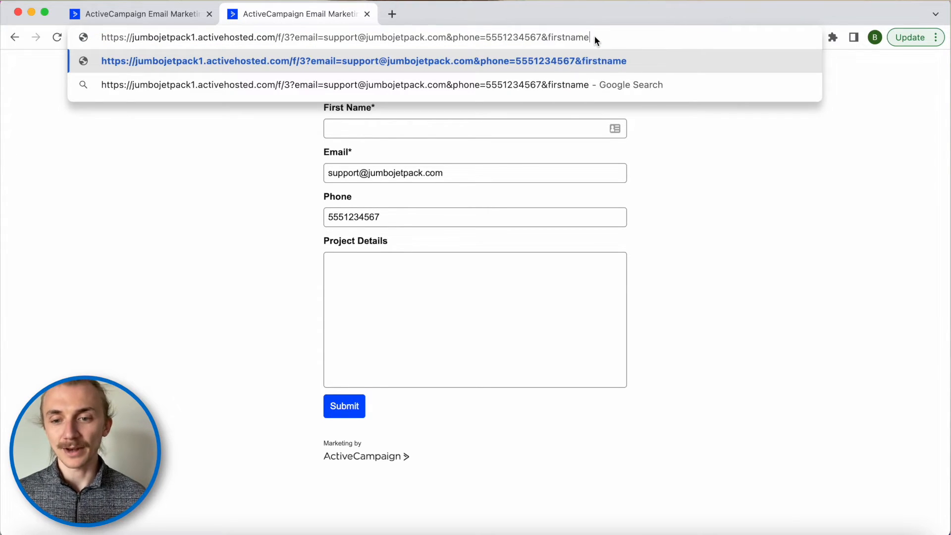
text(=Ben)
key(Return)
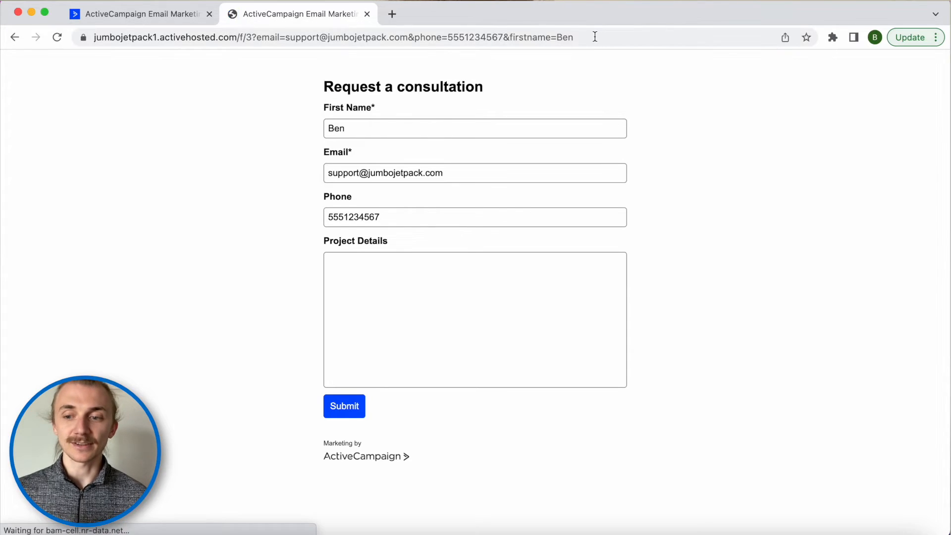
- Append '&project_details=These are some details about the peoject.' to the form URL
click(600, 36)
click(610, 37)
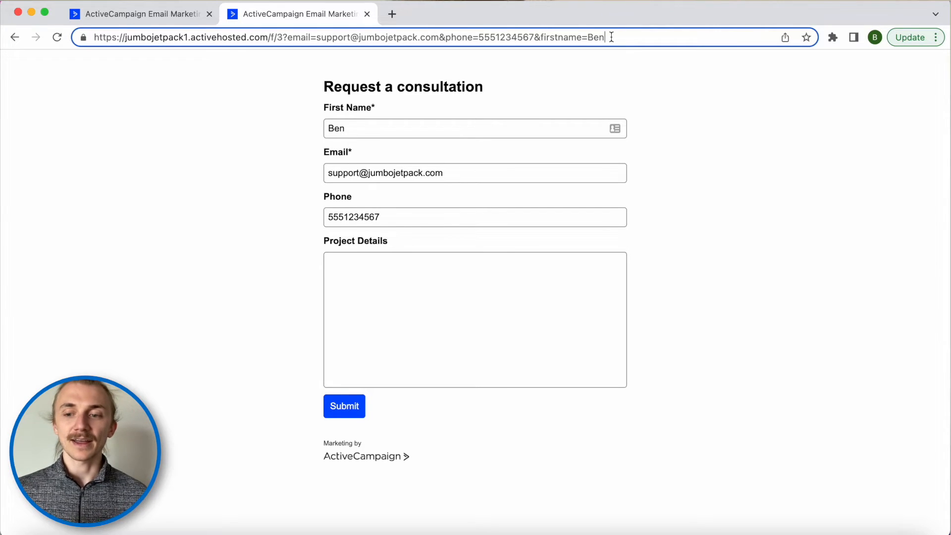
text(&project_details)
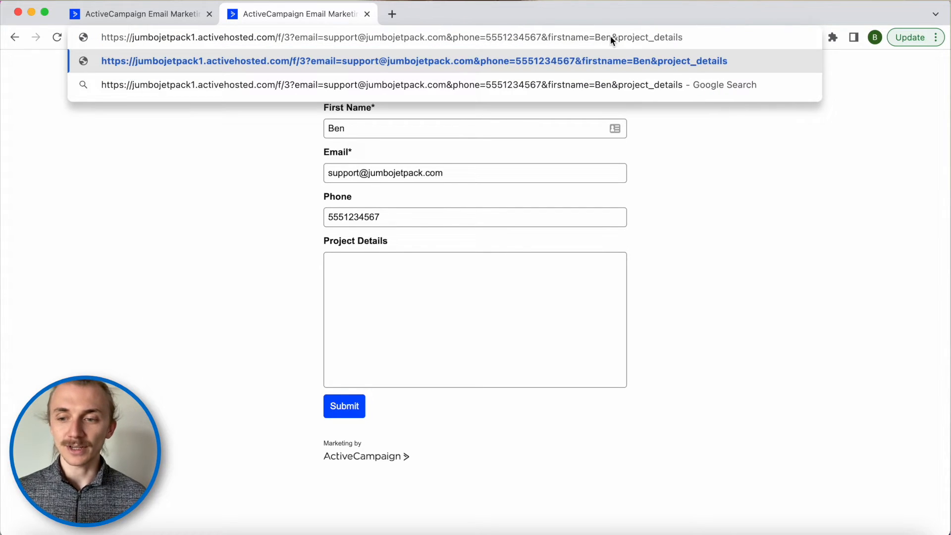
text(=These are some details)
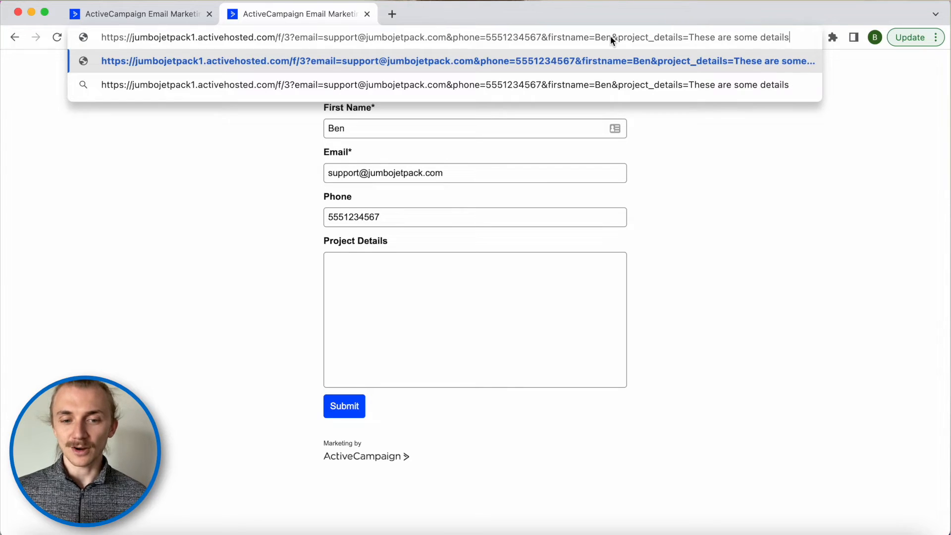
text( about the peoject.)
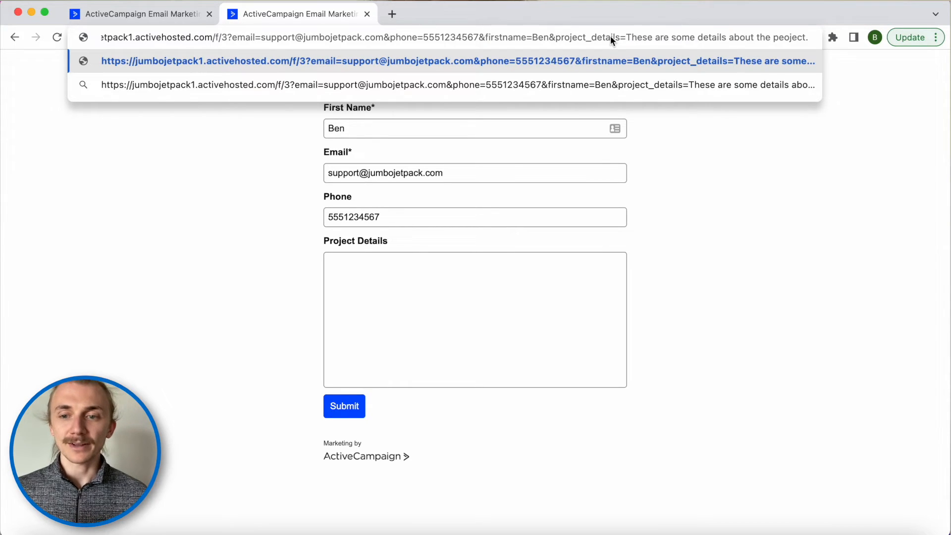
key(Return)
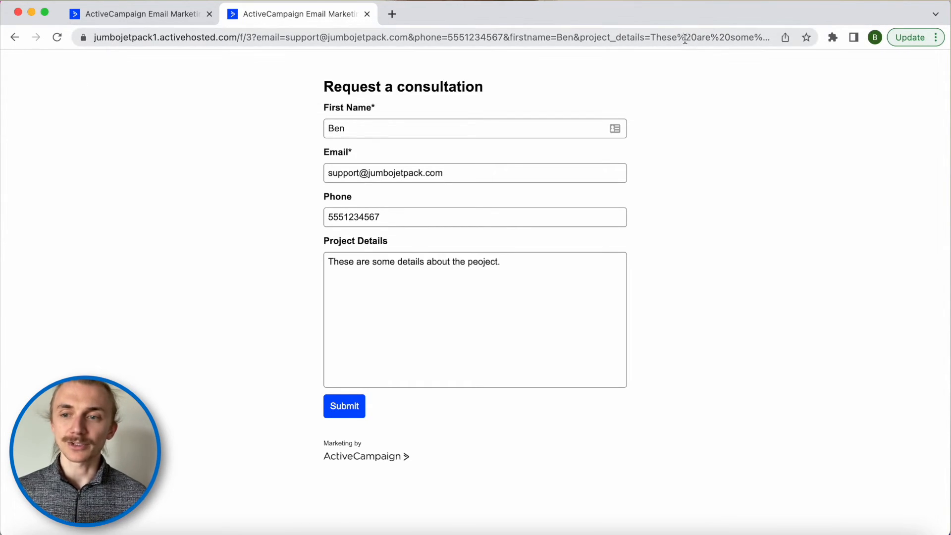
- Inspect the %20 space encoding in the link, then return to the Integrate Your Form tab
click(683, 38)
click(693, 39)
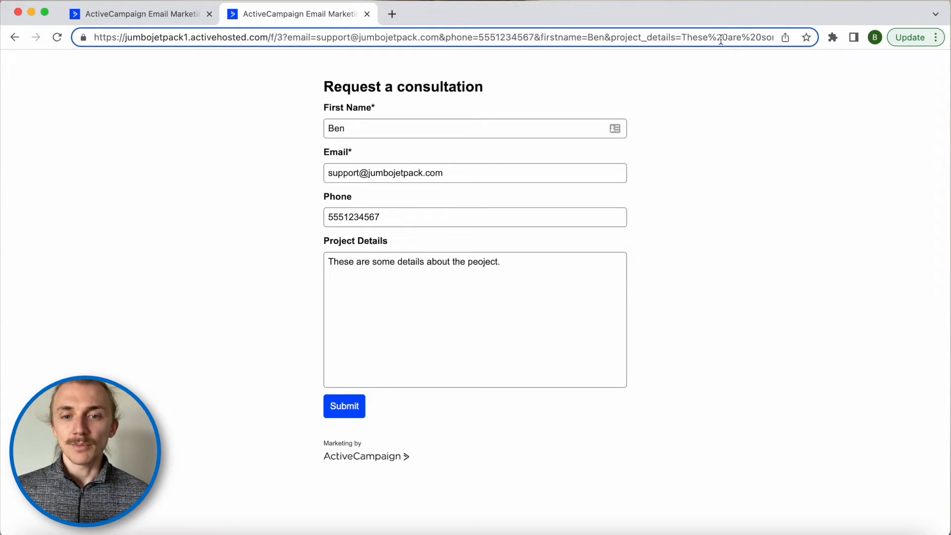
drag(727, 37, 707, 37)
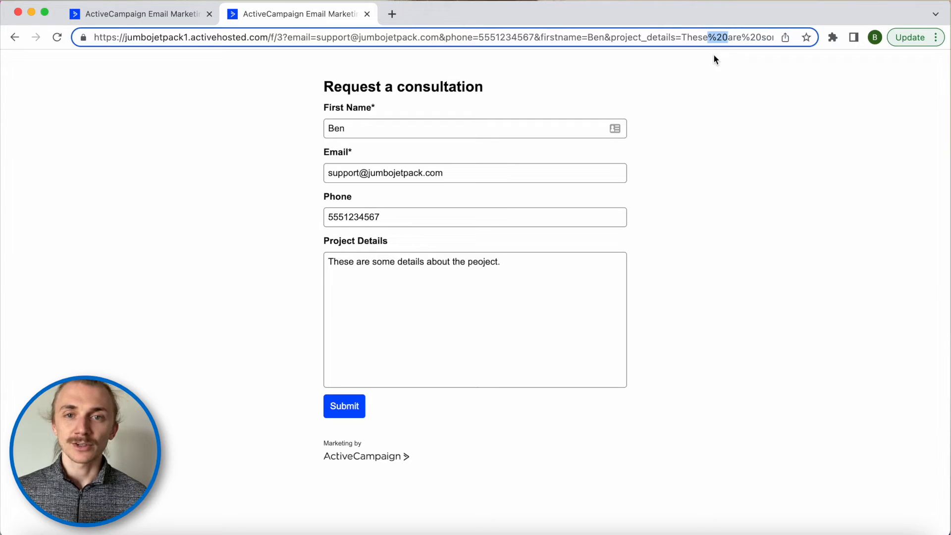
click(699, 234)
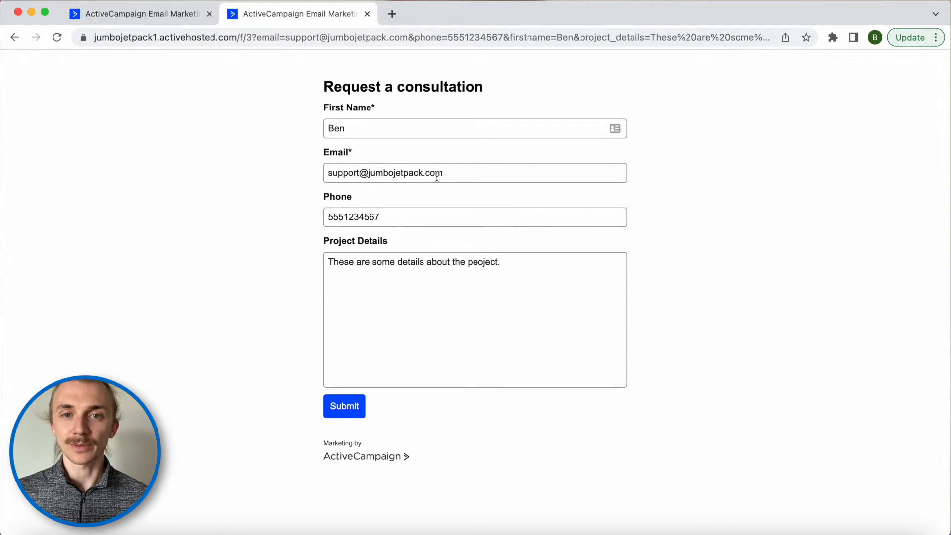
click(176, 20)
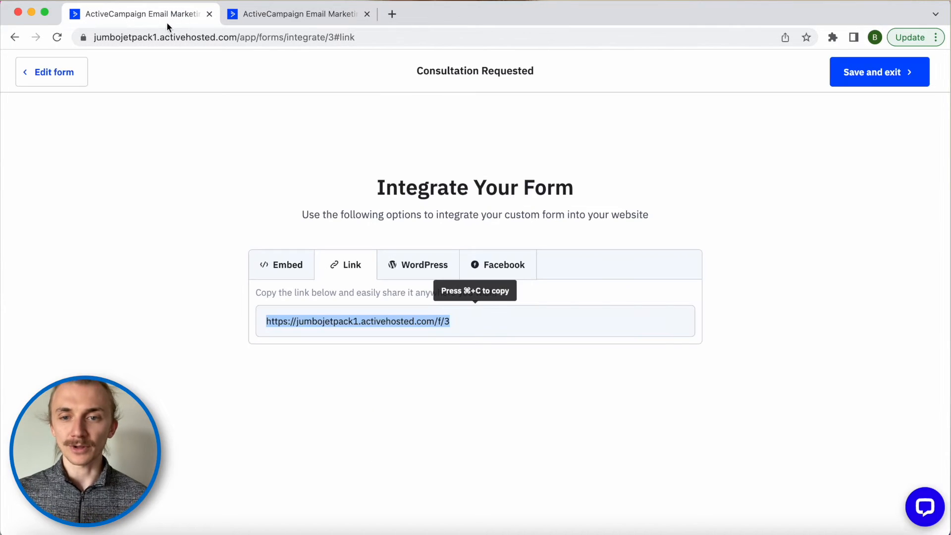
- Back in the form editor, start a new custom field of type Hidden Field
click(70, 81)
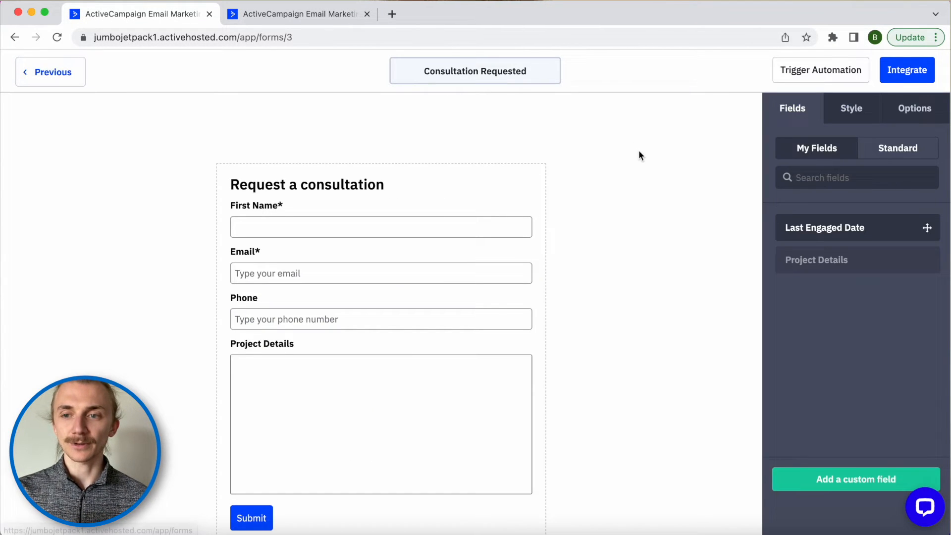
click(807, 478)
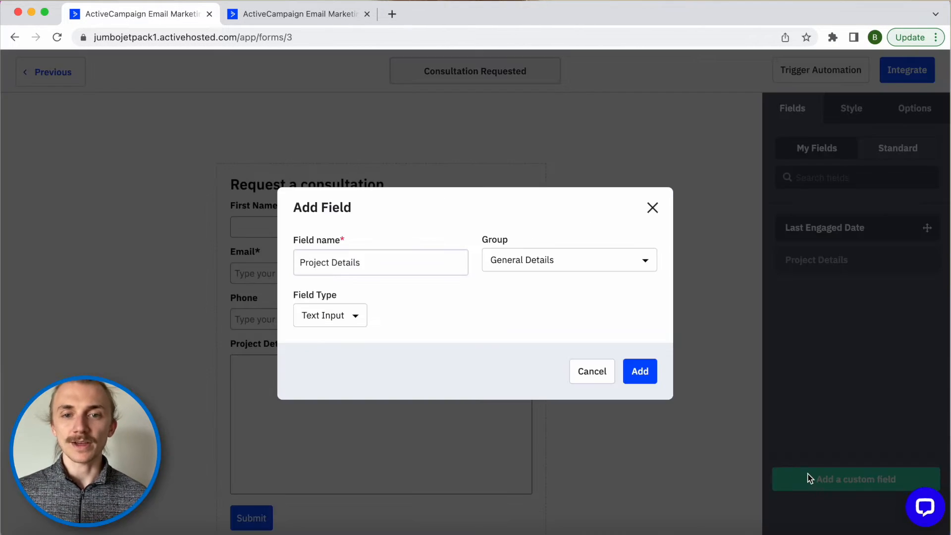
click(341, 319)
scroll(356, 391, down, 2)
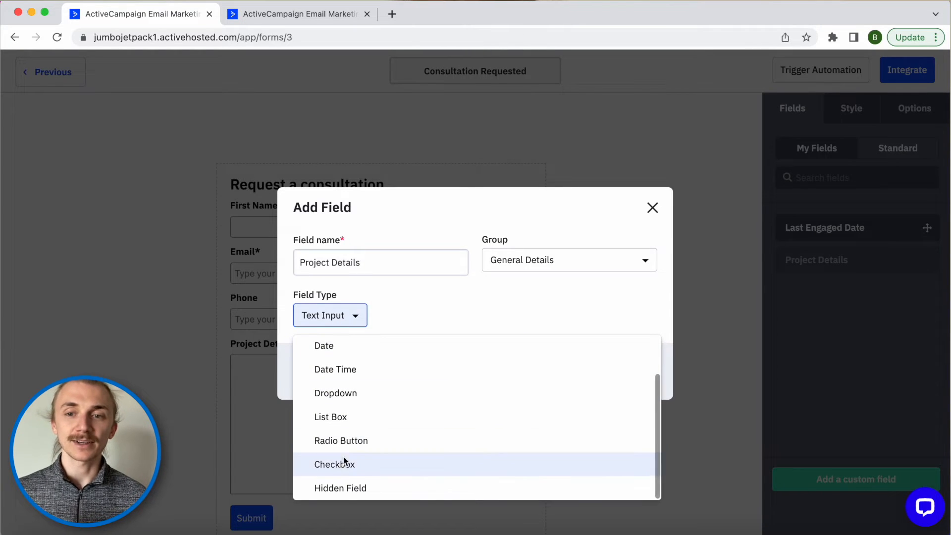
click(333, 489)
- Name the hidden field 'Source', create it, and place it at the top of the form
triple_click(371, 261)
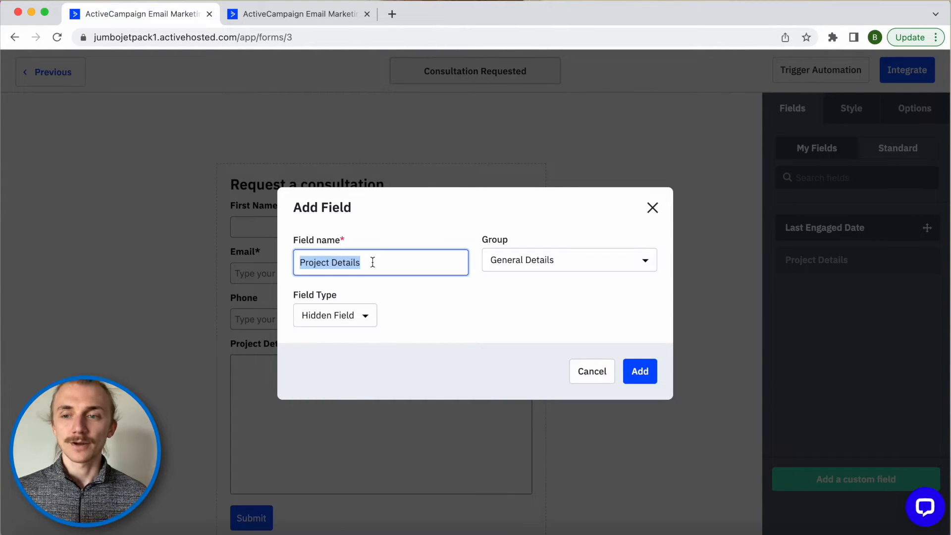
text(Source)
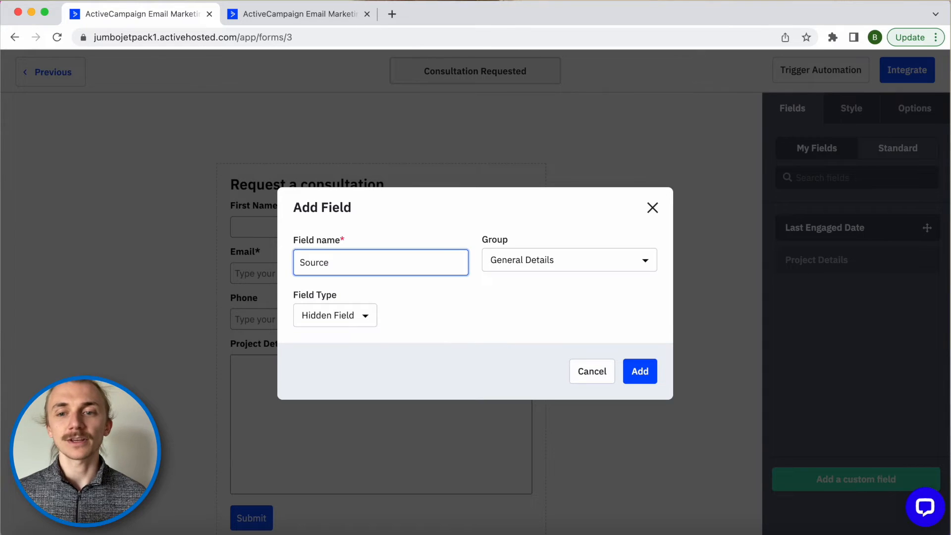
click(499, 316)
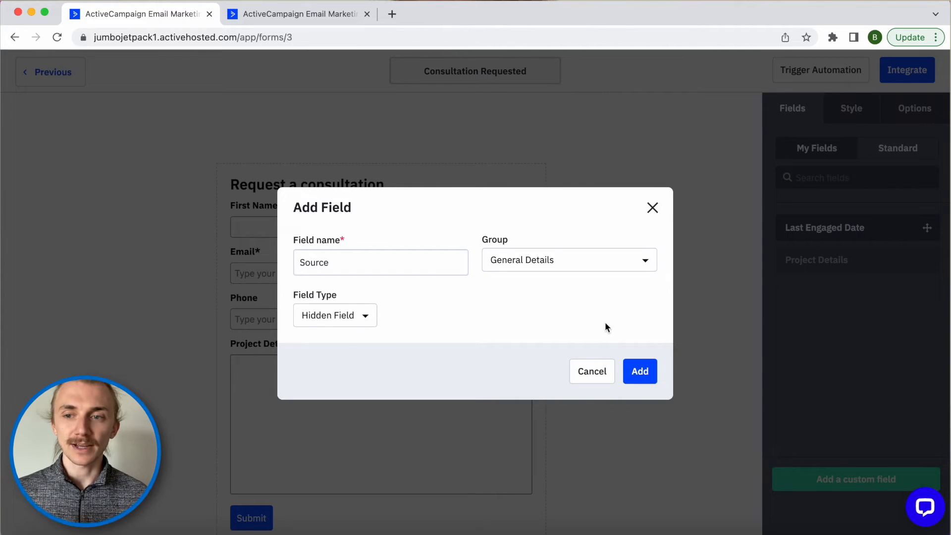
click(637, 374)
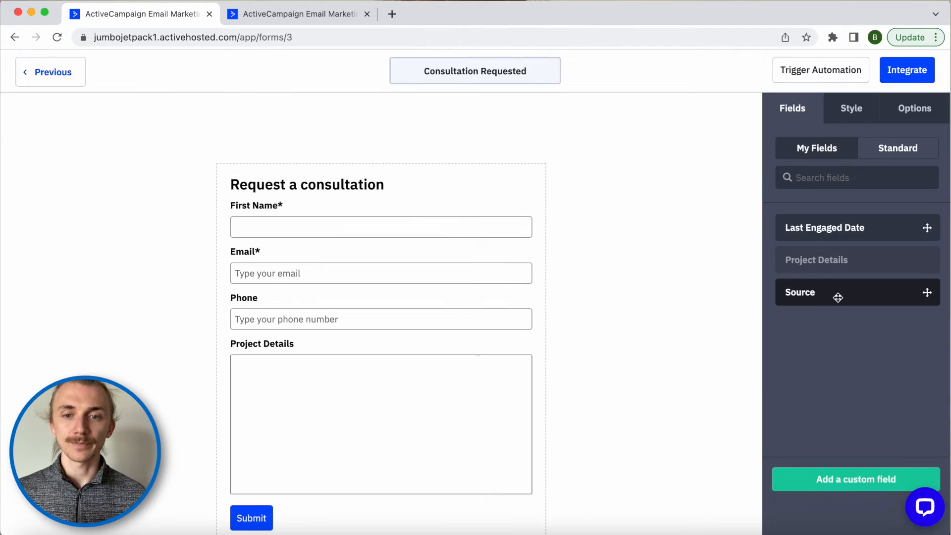
drag(837, 297, 302, 204)
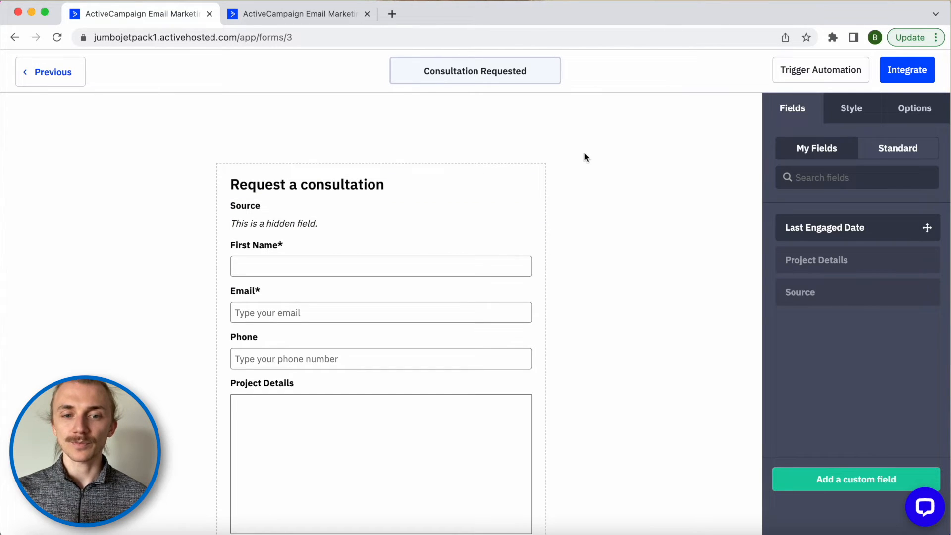
click(246, 20)
click(258, 38)
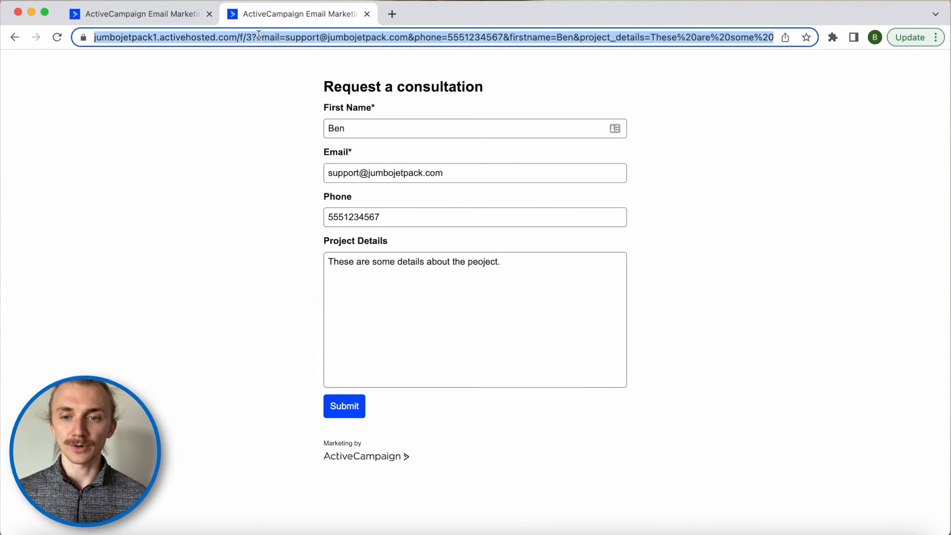
- Replace the public form link's prefill parameters with source=fbpost1 and load it
click(260, 38)
key(shift+super+Right)
text(sour)
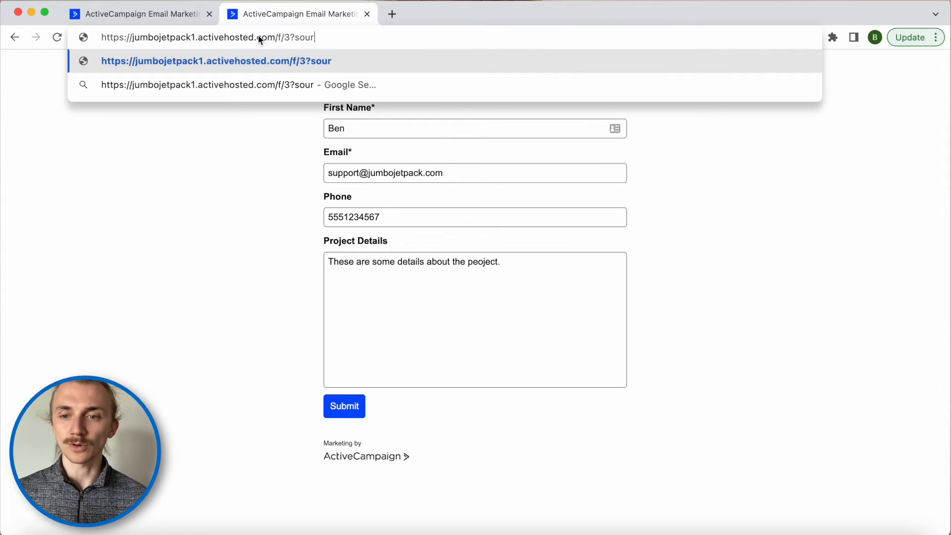
text(ce=fbpost1)
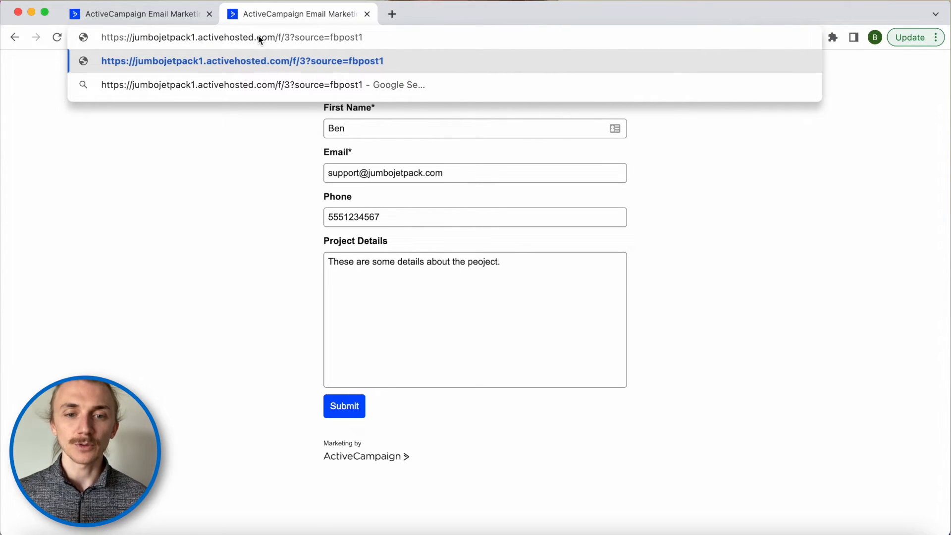
key(Return)
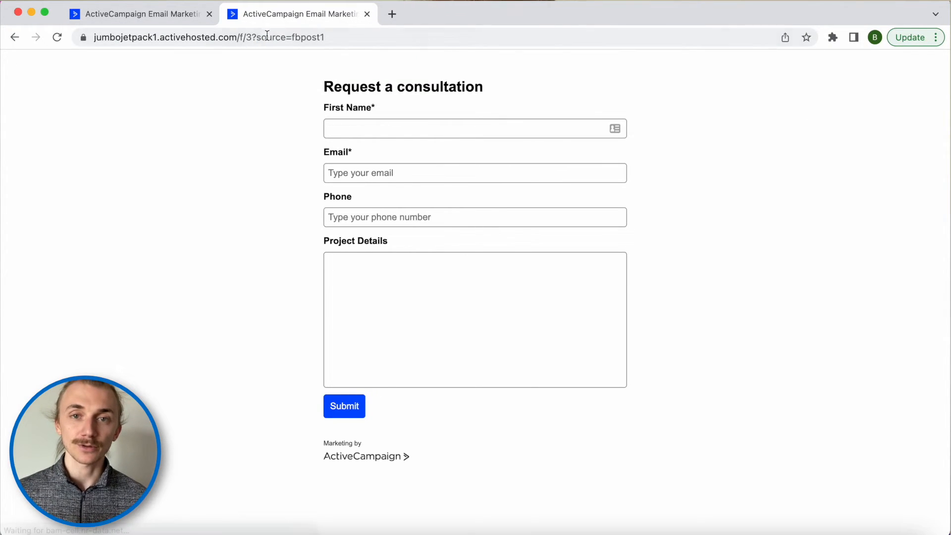
- Try other source values in the link: fbpost2, igbio and anythin
click(350, 36)
click(365, 37)
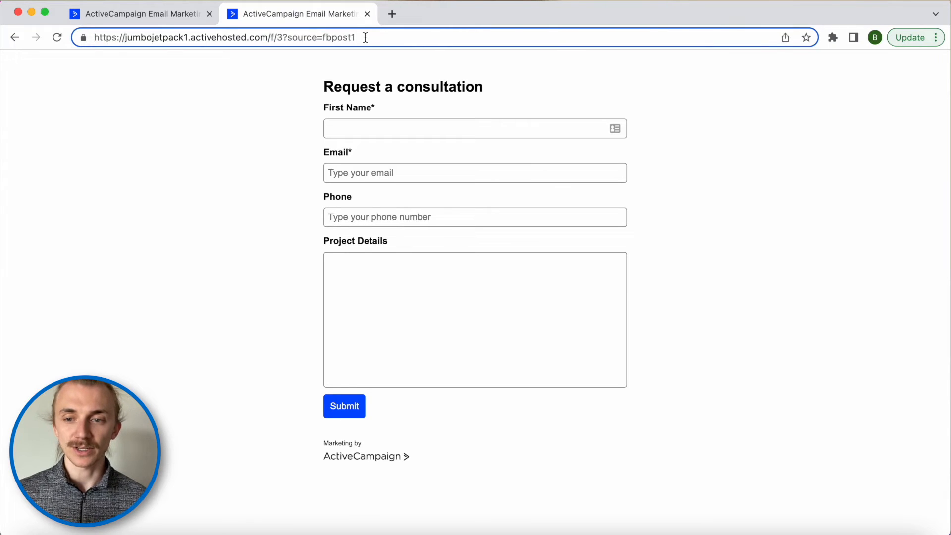
key(BackSpace)
text(2)
key(BackSpace)
key(BackSpace)
key(BackSpace)
key(BackSpace)
key(BackSpace)
key(BackSpace)
key(BackSpace)
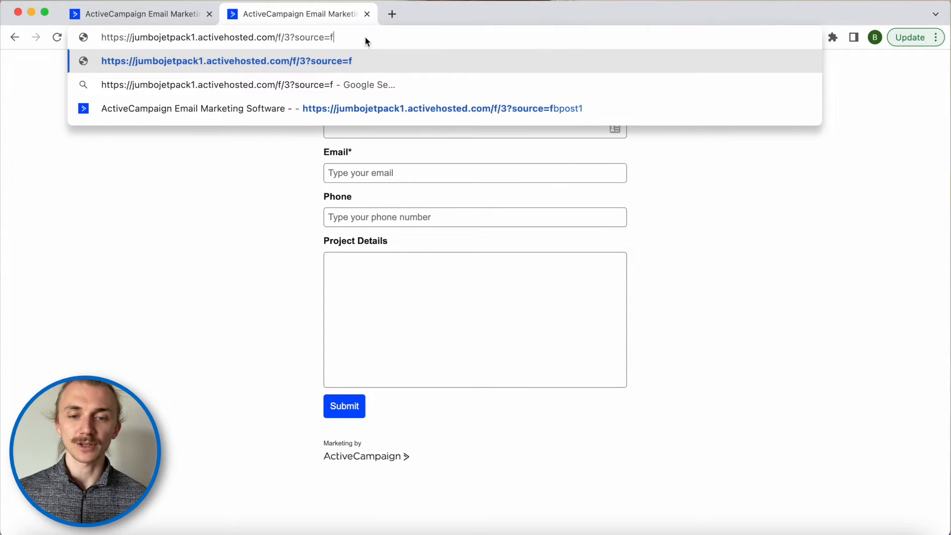
text(igbio)
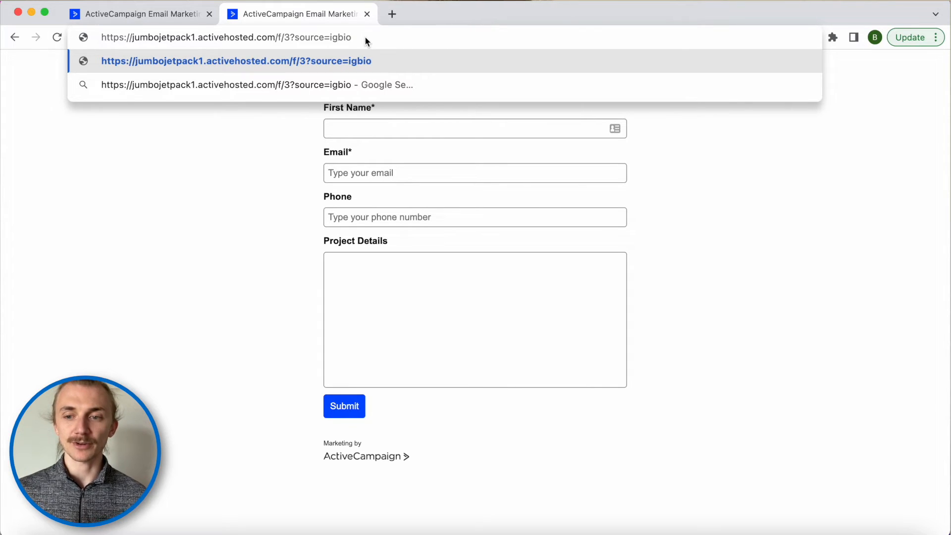
key(BackSpace)
key(BackSpace)
key(BackSpace)
key(BackSpace)
key(BackSpace)
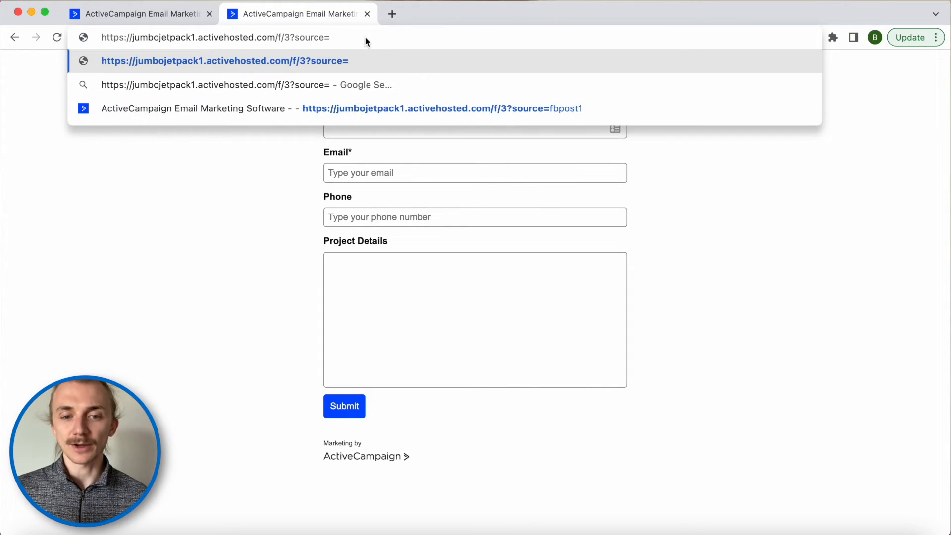
text(anythin)
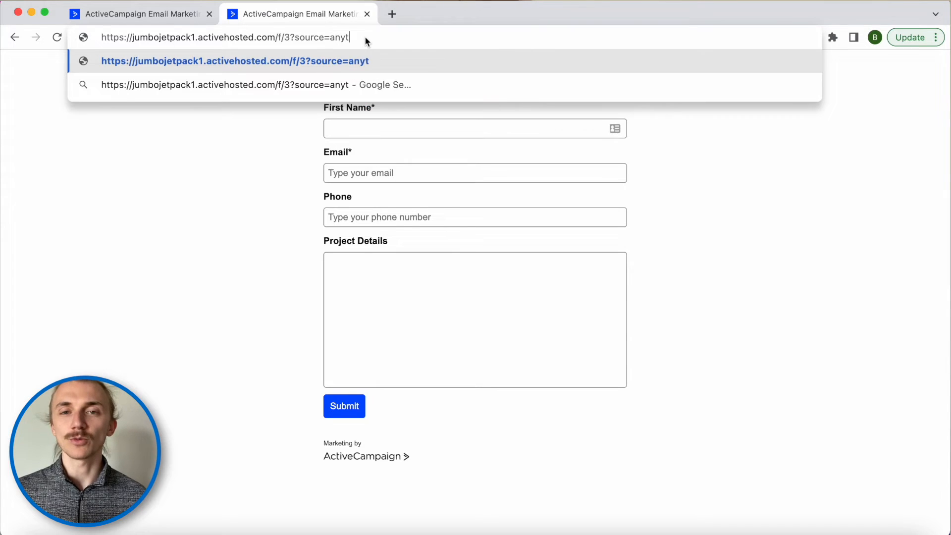
key(BackSpace)
key(BackSpace)
key(BackSpace)
key(BackSpace)
key(BackSpace)
key(BackSpace)
key(BackSpace)
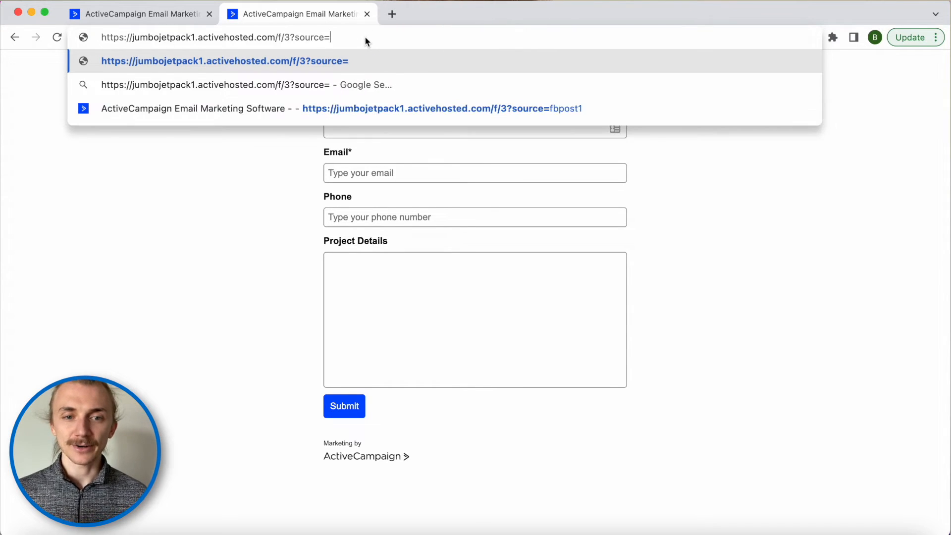
click(115, 14)
- Delete the Project Details text area from the form, confirming the removal
scroll(290, 235, down, 2)
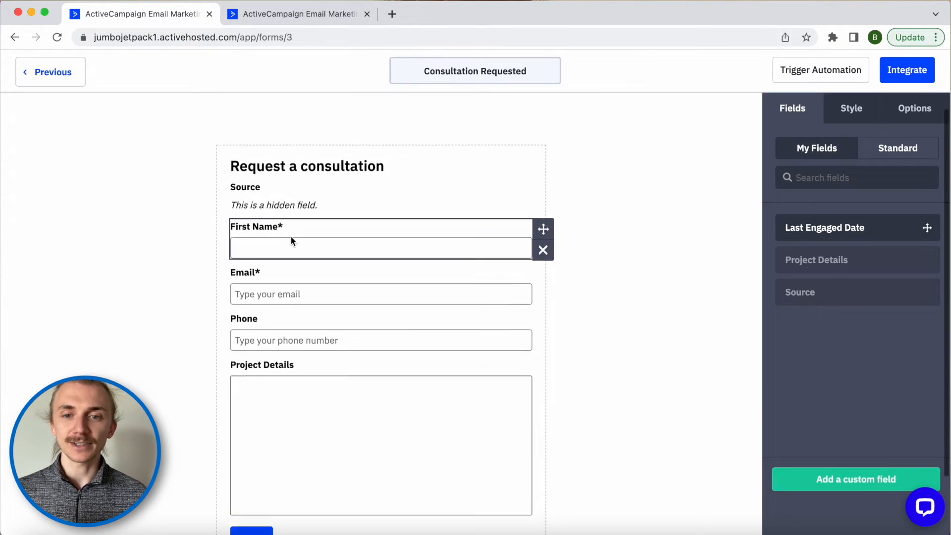
click(540, 356)
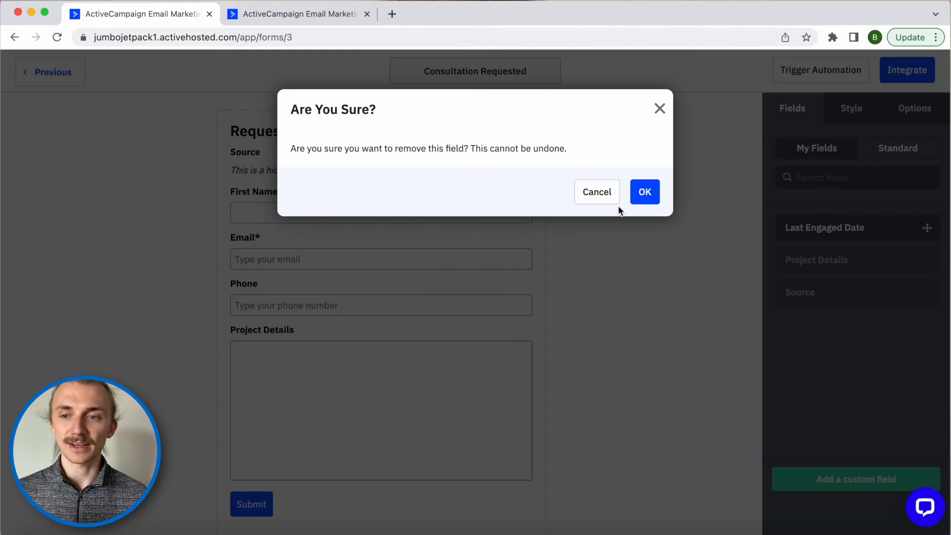
click(637, 190)
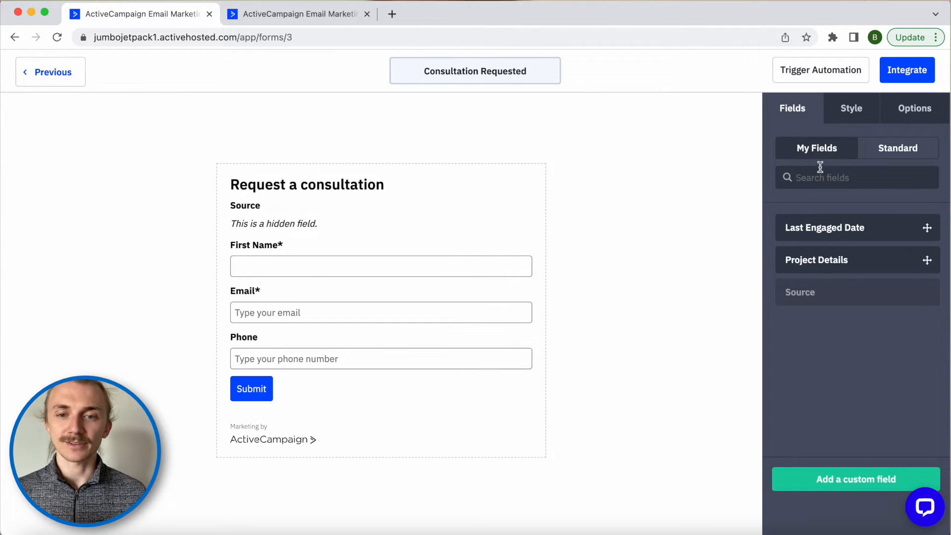
click(849, 117)
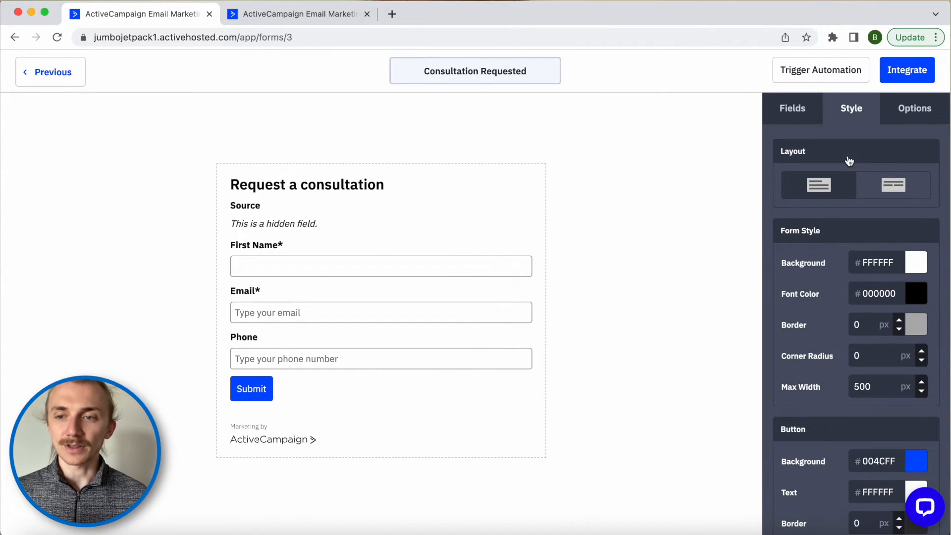
- Keep the stacked field layout and make the form background transparent
click(886, 191)
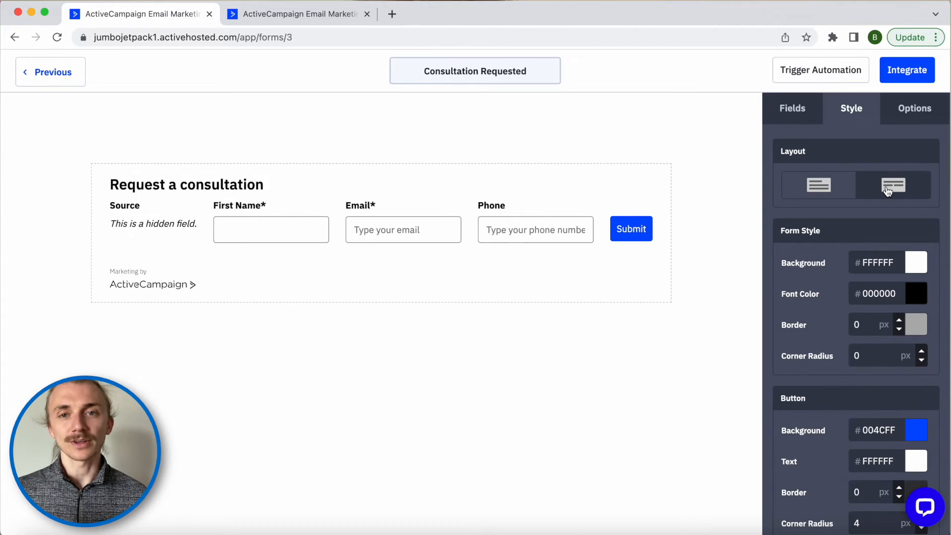
click(824, 189)
scroll(842, 218, down, 2)
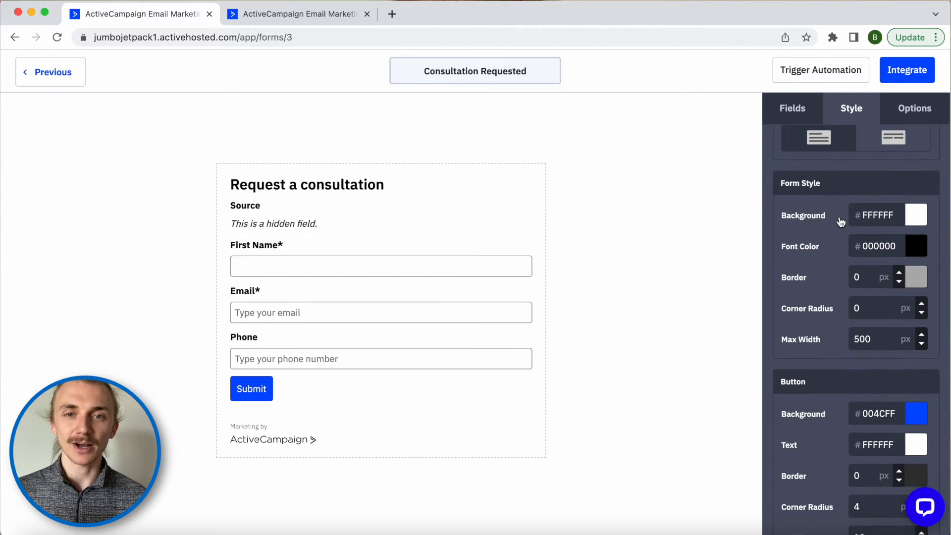
click(892, 212)
drag(849, 251, 883, 247)
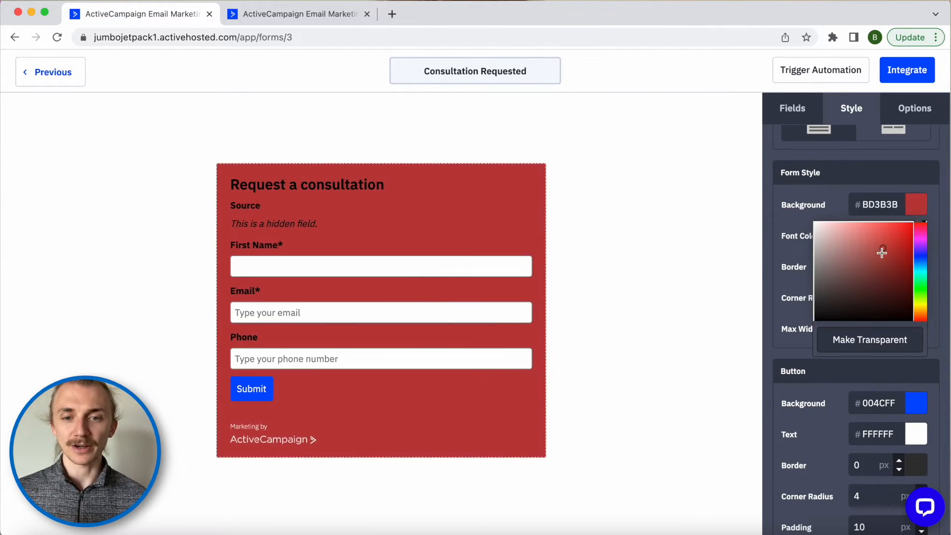
click(850, 344)
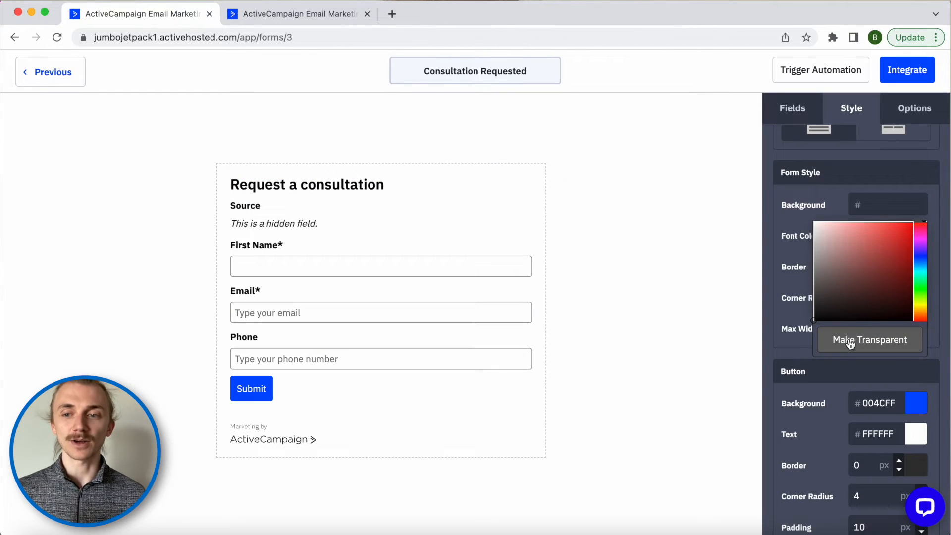
click(801, 197)
- Set the form text colour to red #EB2F2F and give it a 7 px dotted border
scroll(801, 197, down, 1)
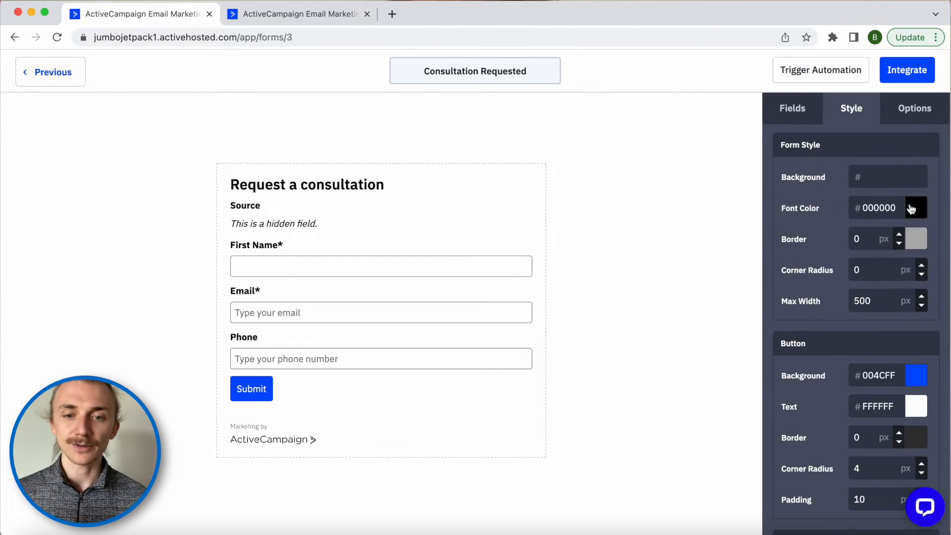
click(910, 208)
drag(886, 234, 890, 236)
click(805, 193)
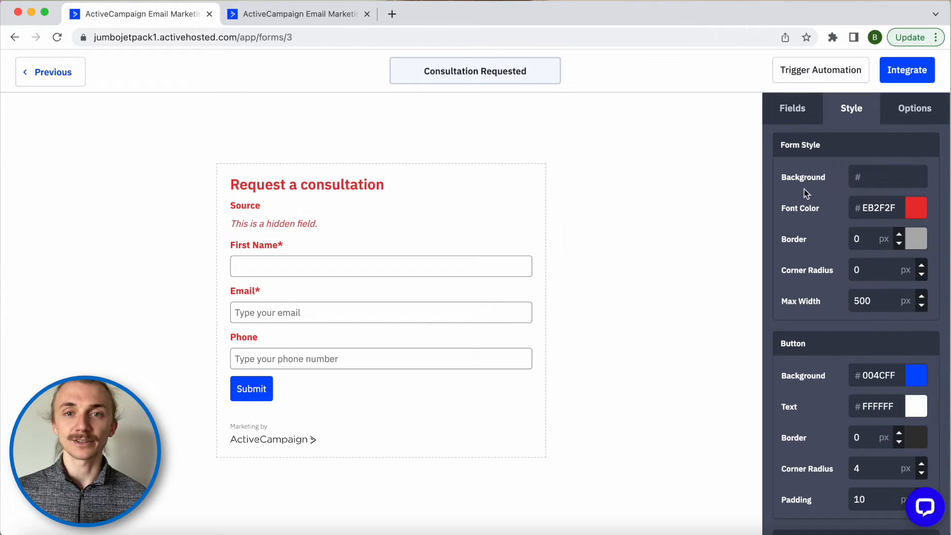
click(899, 235)
click(898, 235)
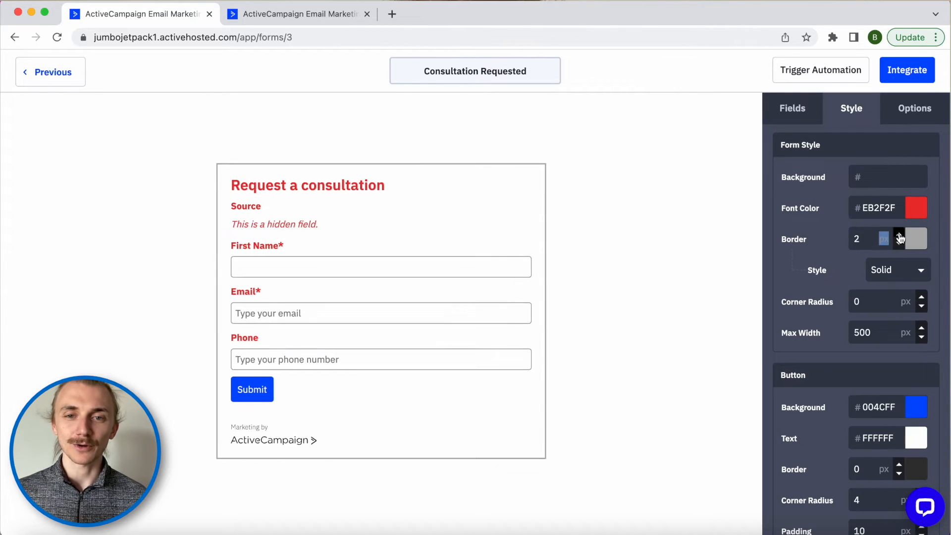
click(898, 235)
click(899, 235)
click(899, 235)
click(899, 235)
click(898, 235)
click(910, 271)
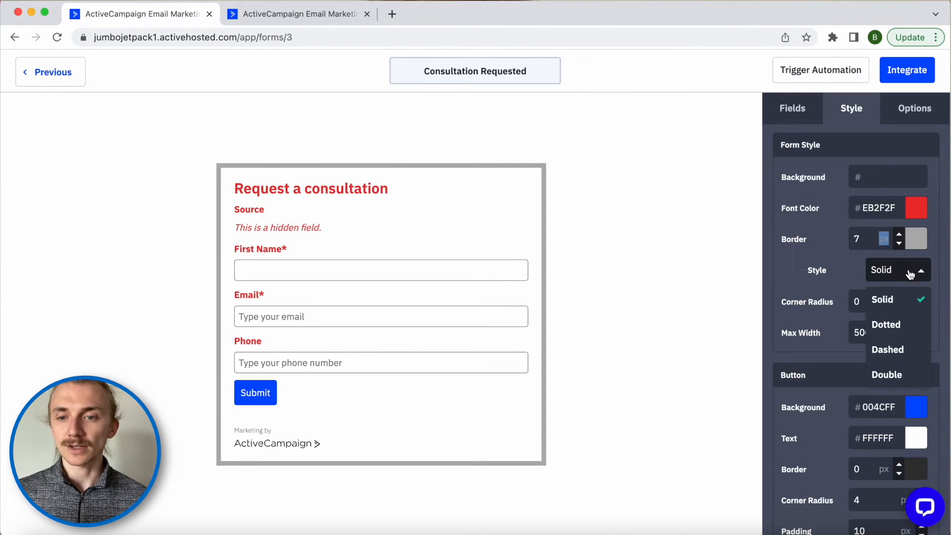
click(894, 327)
- Round the form corners to 22 px and select the 500 max width value
click(921, 298)
click(921, 297)
click(921, 298)
click(921, 298)
click(921, 297)
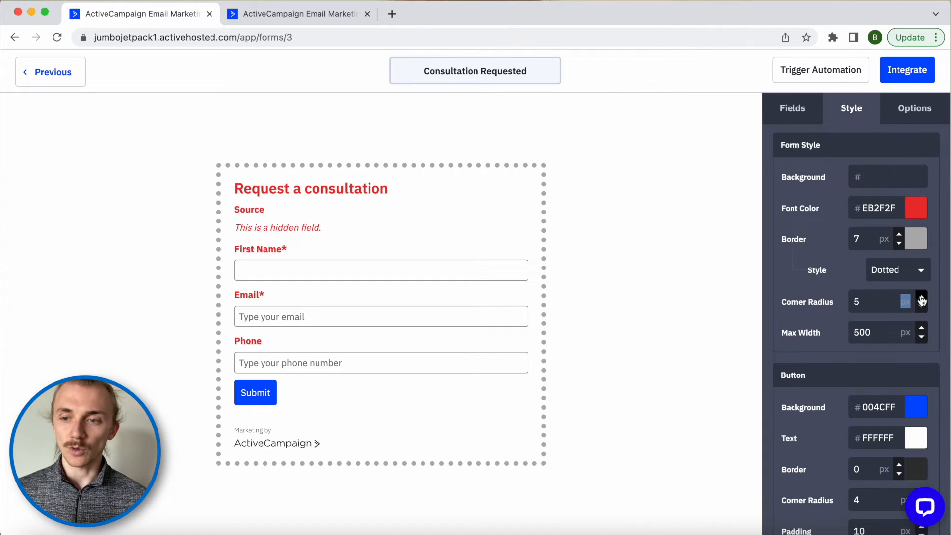
click(921, 298)
click(921, 298)
click(921, 298)
click(921, 297)
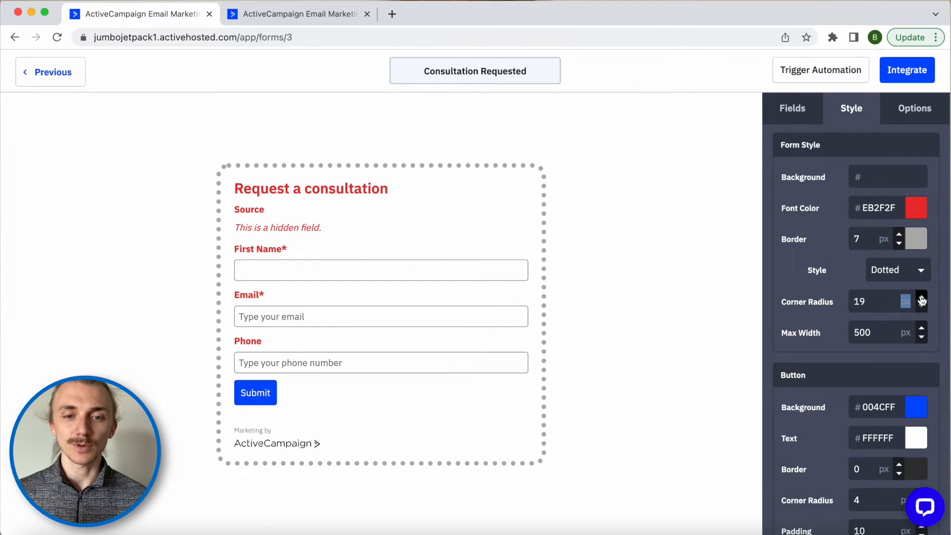
click(921, 297)
click(921, 297)
click(921, 298)
double_click(862, 332)
- Set the max width to 300 px and colour the Submit button green #03FF68
text(3)
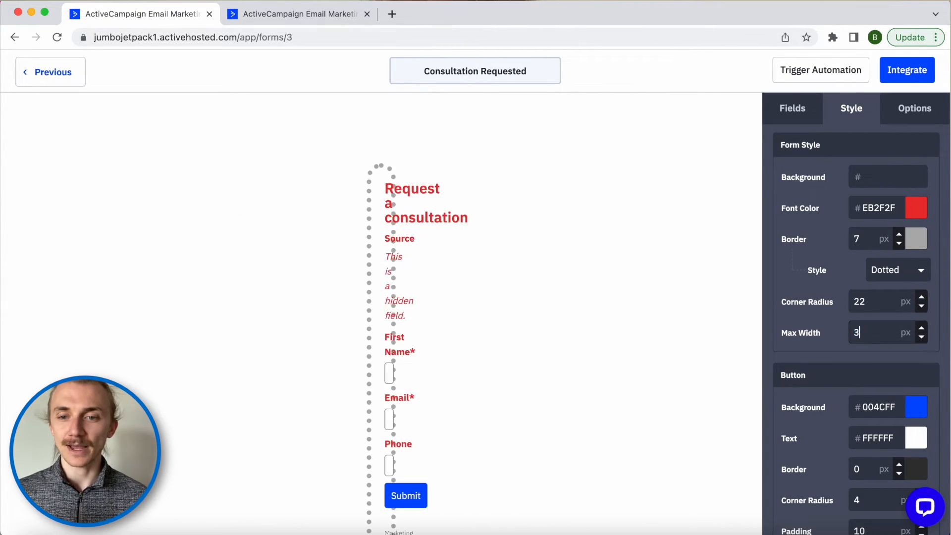
text(00)
scroll(842, 388, down, 3)
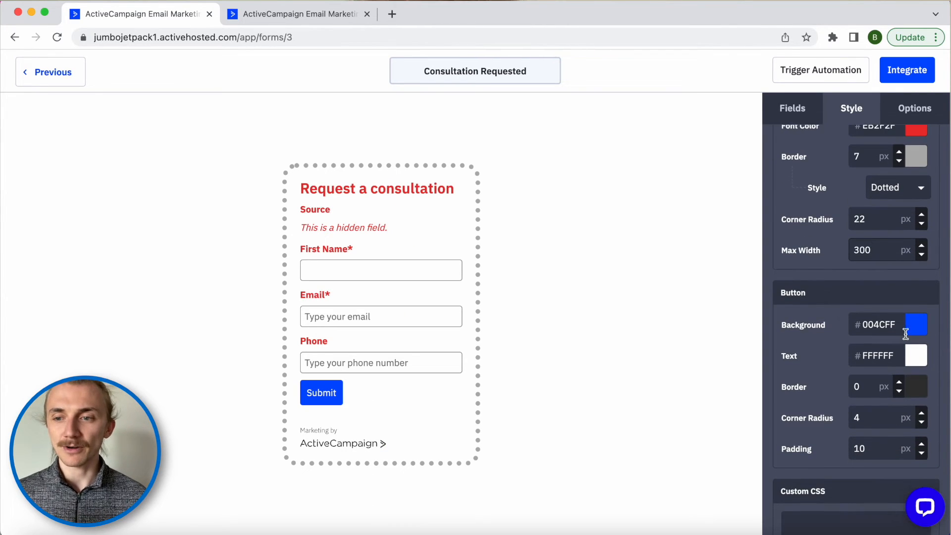
click(919, 334)
mouse_move(919, 391)
mouse_down()
mouse_move(920, 401)
mouse_move(900, 382)
mouse_move(912, 341)
mouse_up()
scroll(786, 324, down, 5)
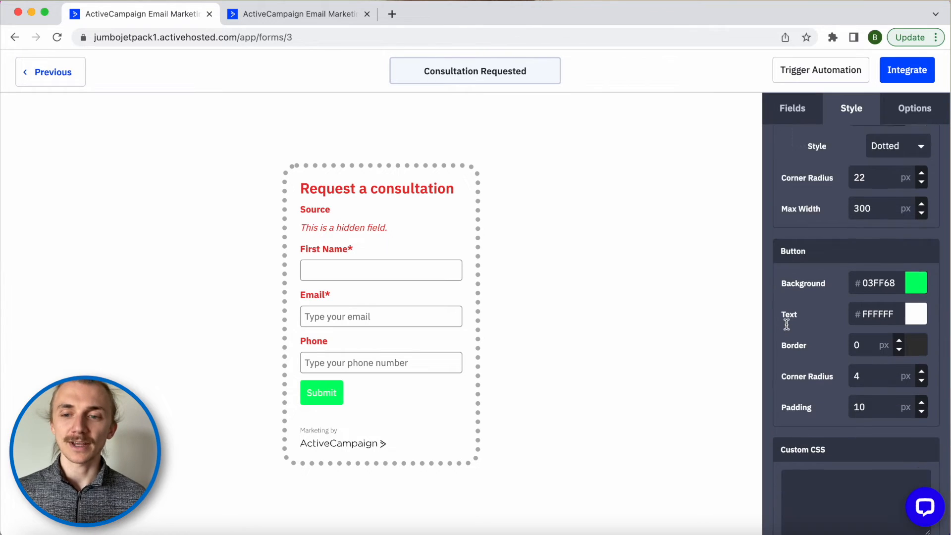
click(812, 396)
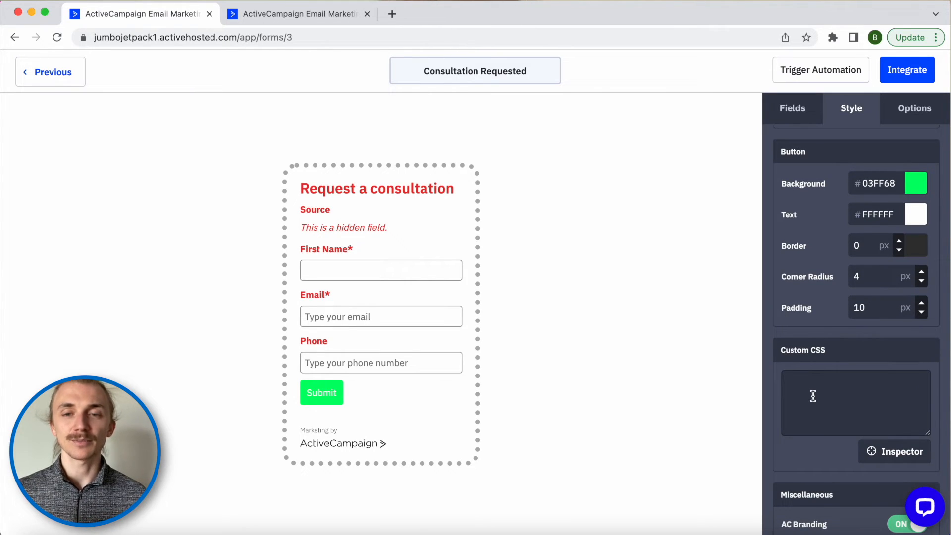
scroll(812, 395, down, 3)
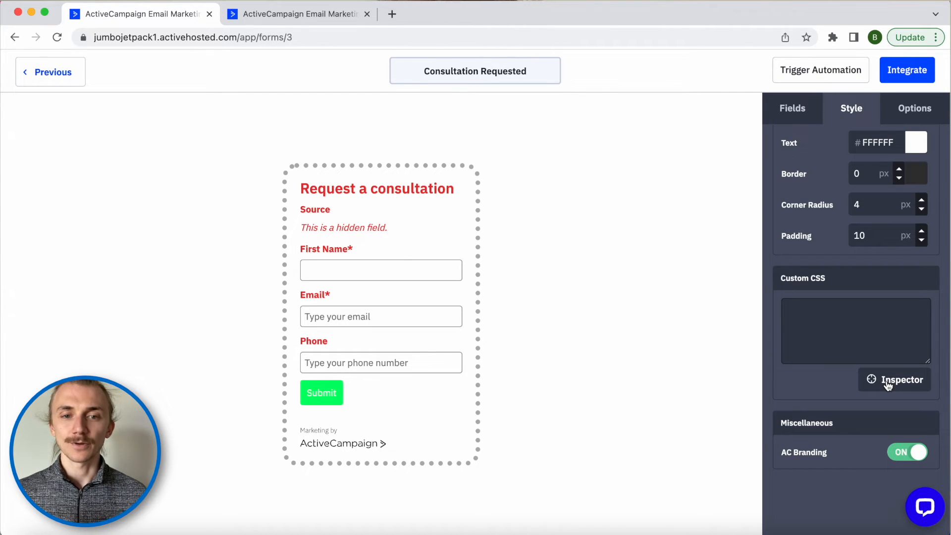
- Add a Custom CSS rule giving the Submit button width: 100%
click(898, 382)
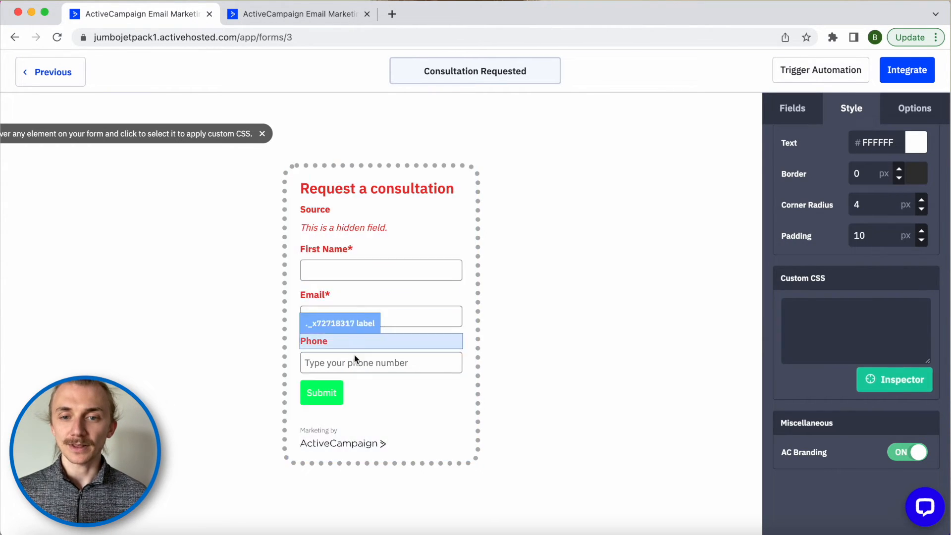
click(335, 395)
click(806, 328)
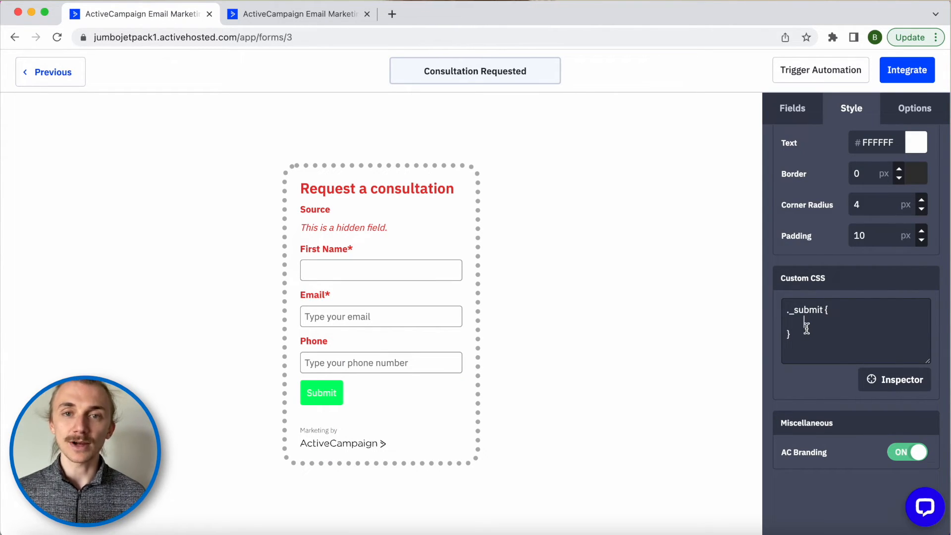
text(width: )
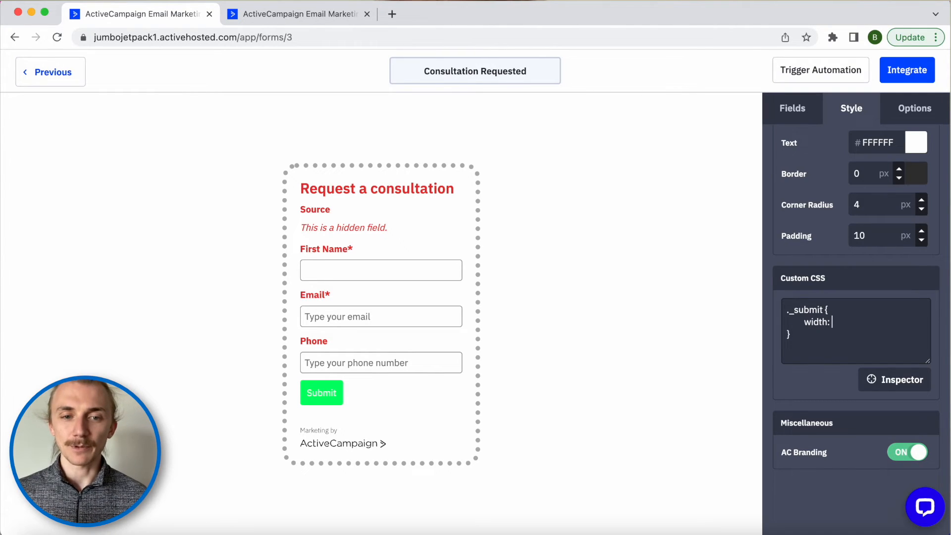
text(100%;)
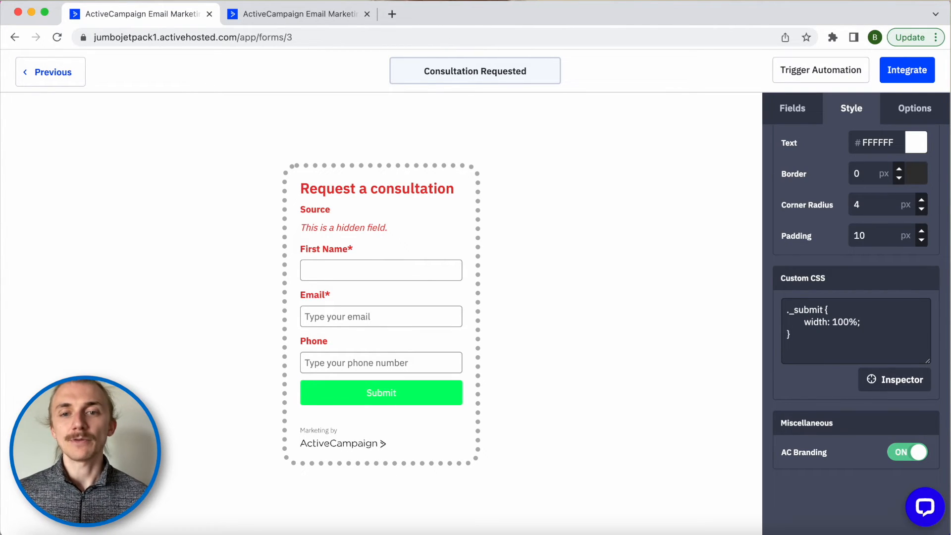
- Add an input rule with font-weight:bold so all field text is bold
click(891, 390)
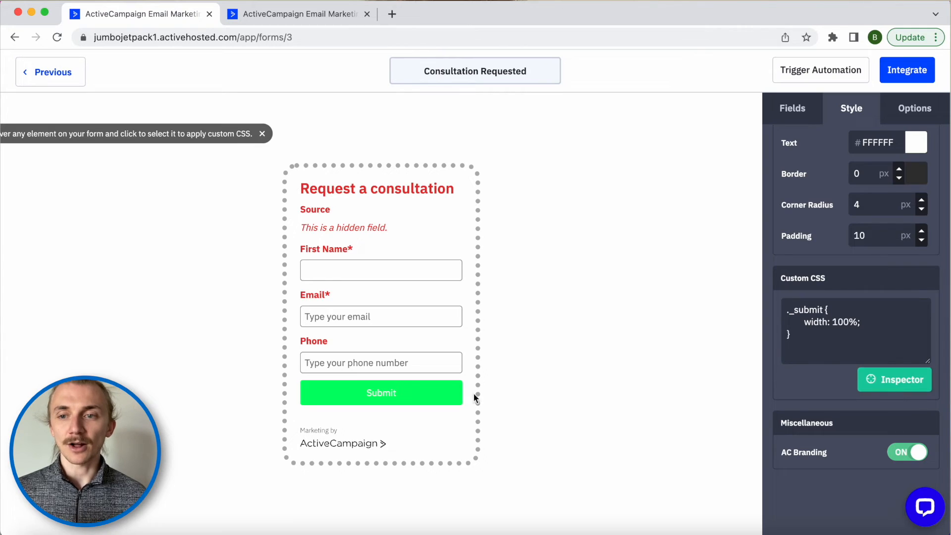
click(411, 272)
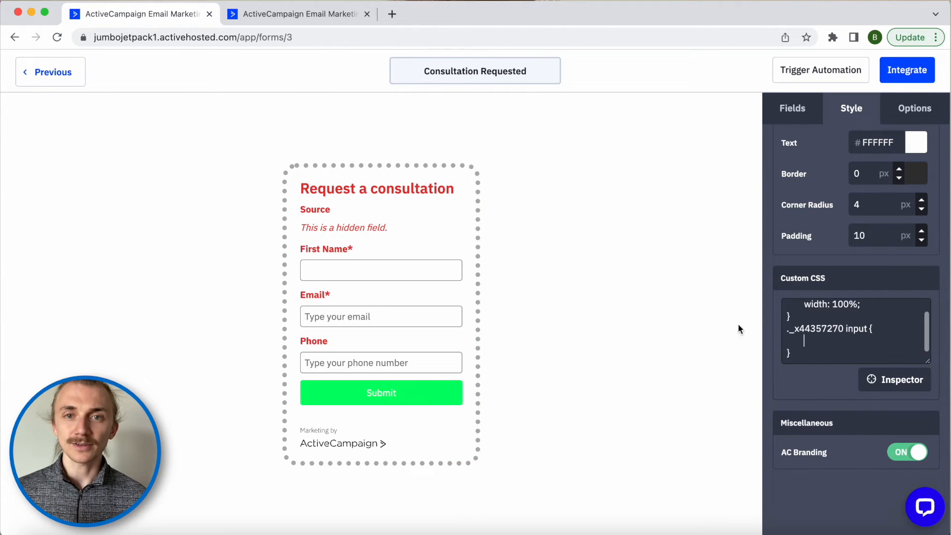
drag(843, 328, 786, 328)
key(BackSpace)
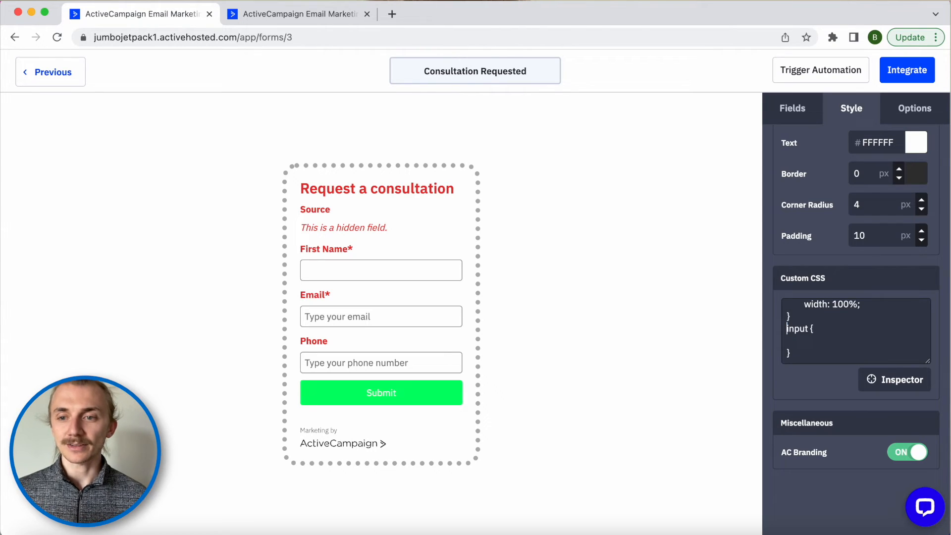
click(817, 342)
text(f)
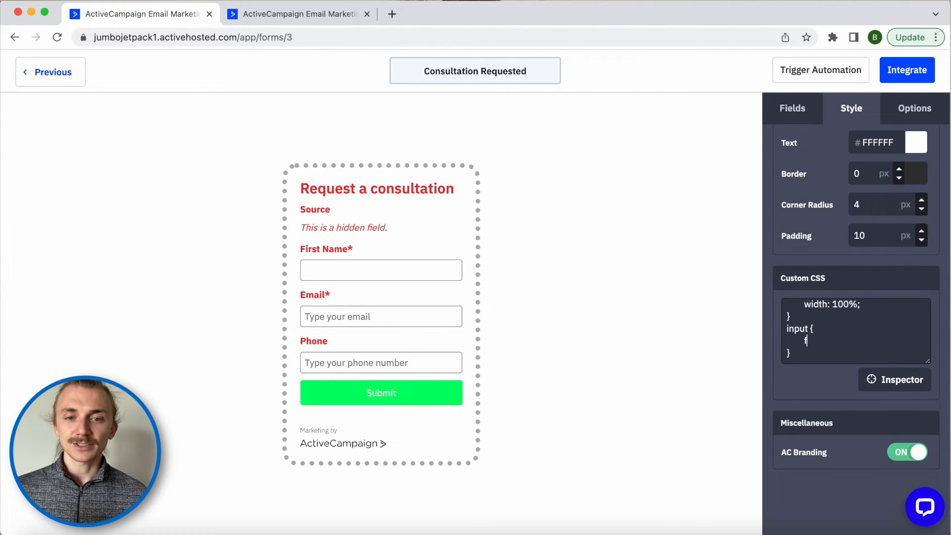
text(ont-weight:)
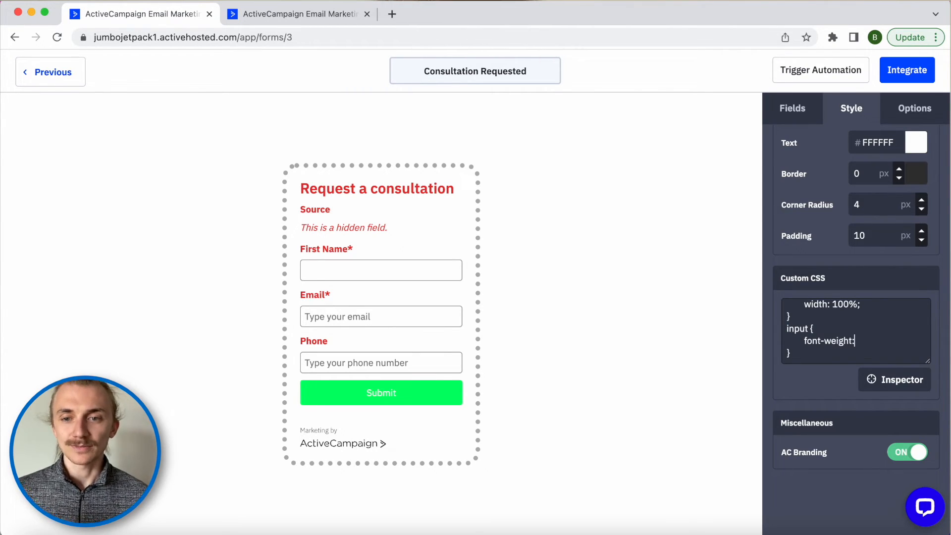
text(bold;)
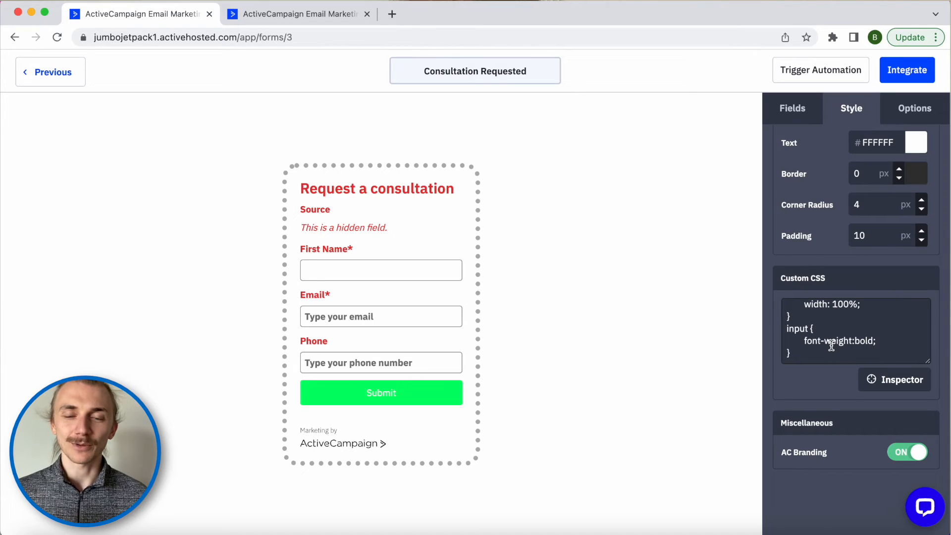
- Switch off the ActiveCampaign branding on the form
scroll(831, 346, down, 1)
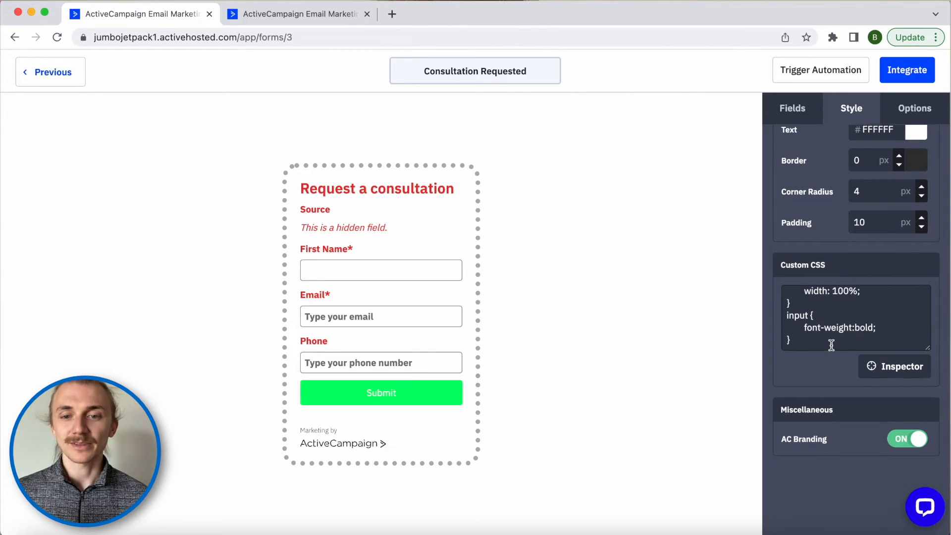
click(910, 432)
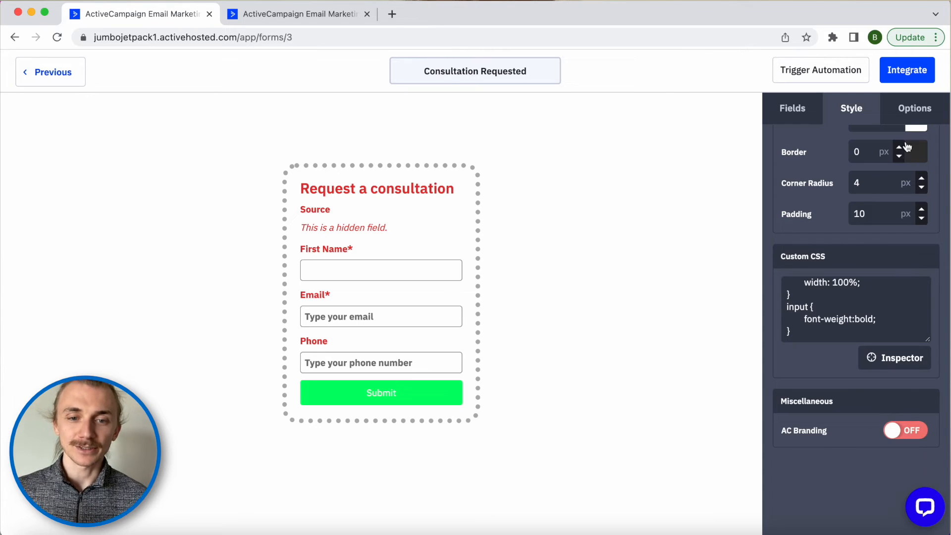
click(909, 110)
scroll(857, 185, up, 3)
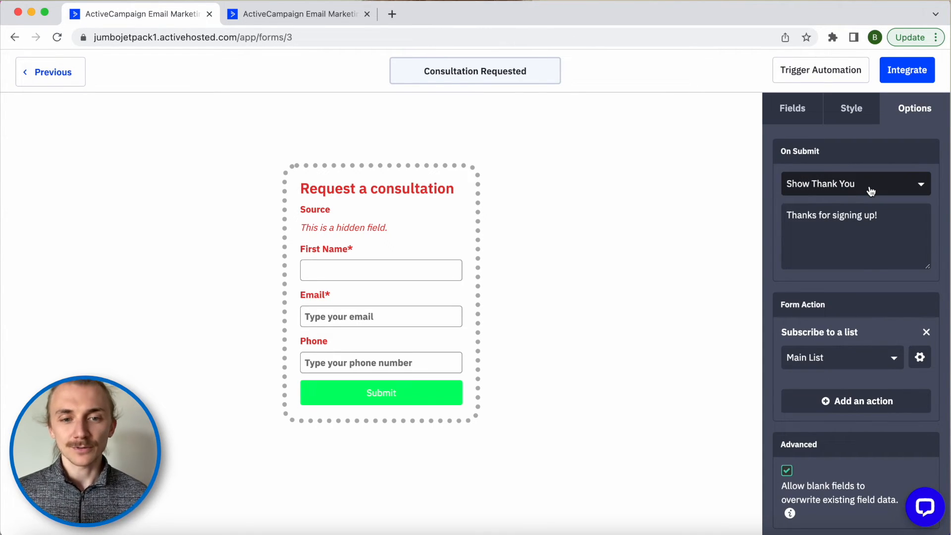
- Change the form's On Submit behaviour from thank-you message to Open URL
click(889, 213)
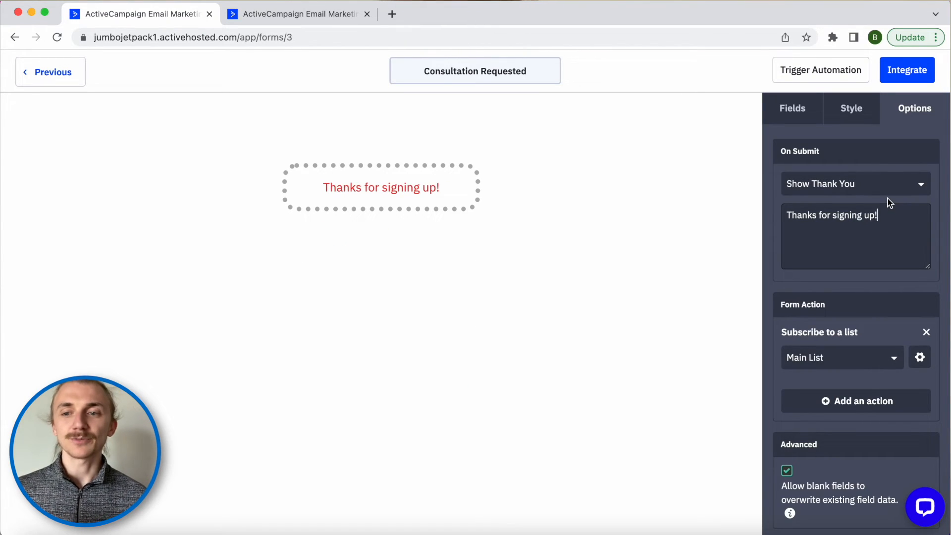
click(892, 191)
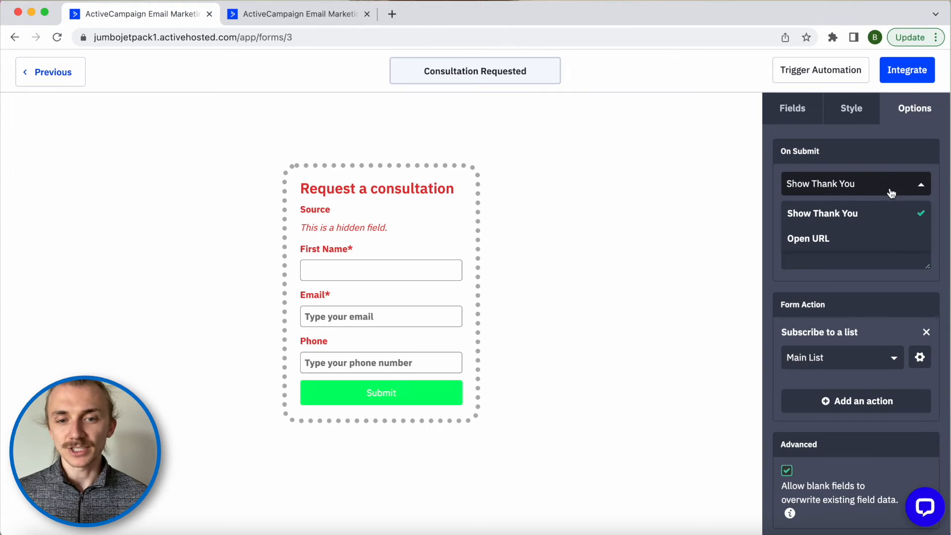
click(830, 239)
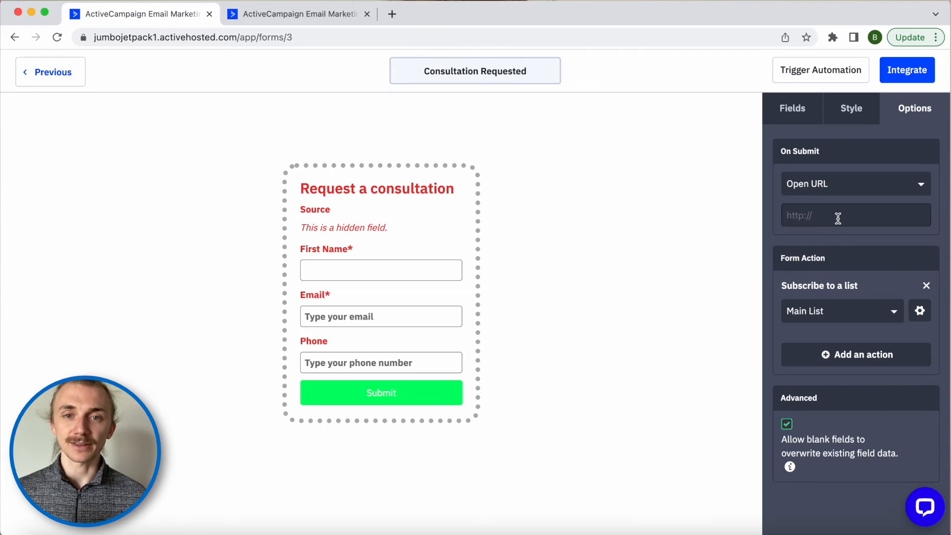
scroll(837, 216, down, 2)
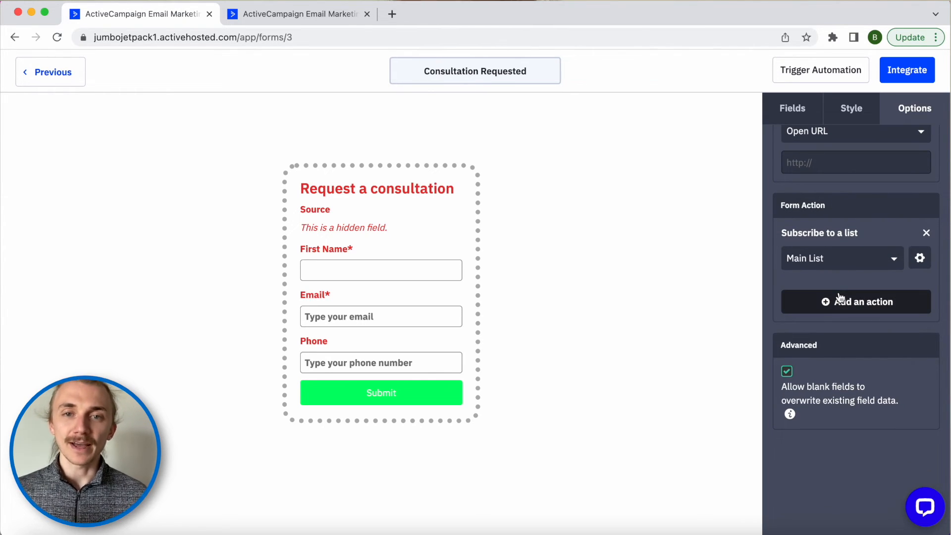
- Begin adding an Add a tag action, then close it without saving
click(854, 304)
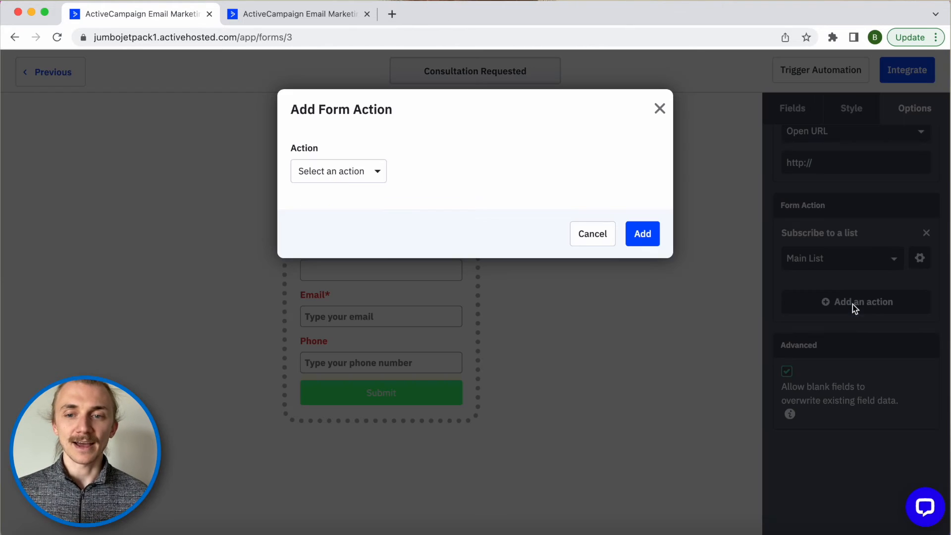
click(332, 183)
click(317, 200)
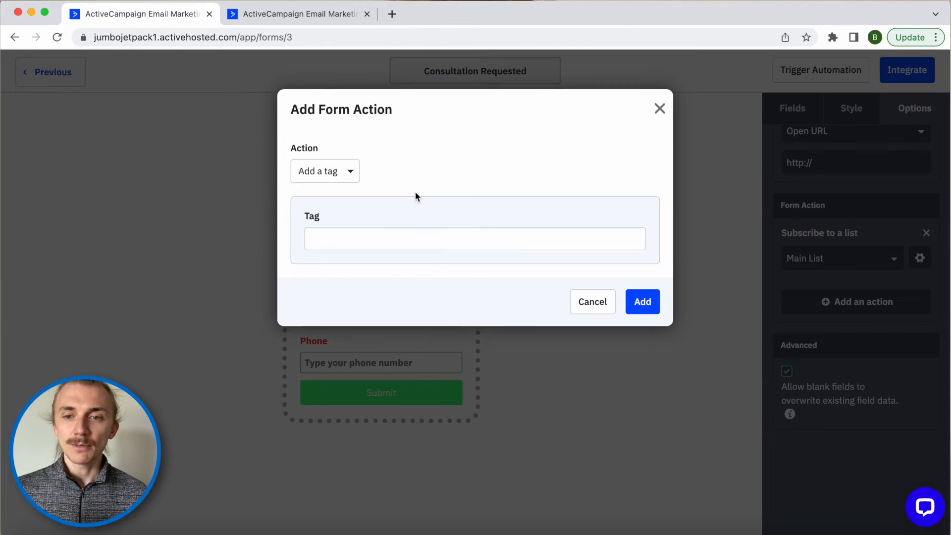
click(659, 108)
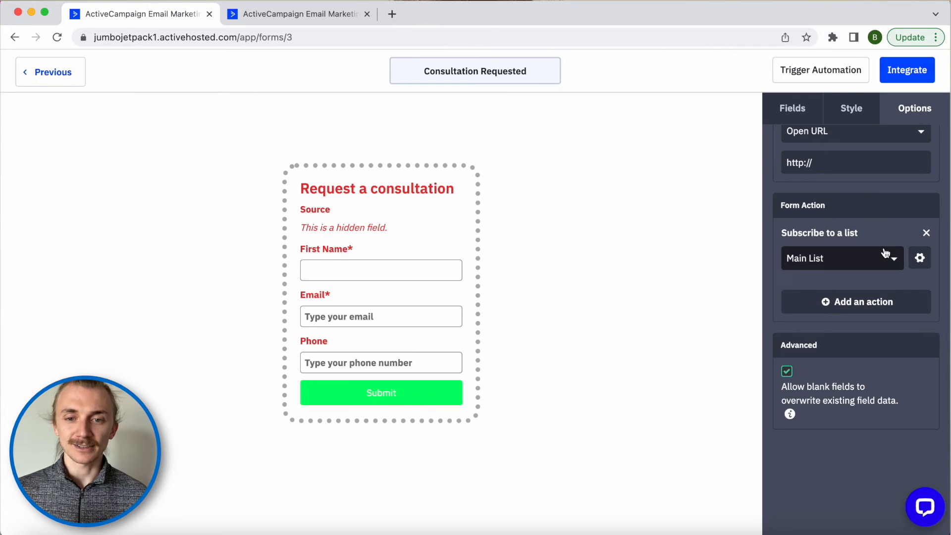
- Turn Opt-in Confirmation off for the Main List subscription action and save
click(921, 262)
click(611, 249)
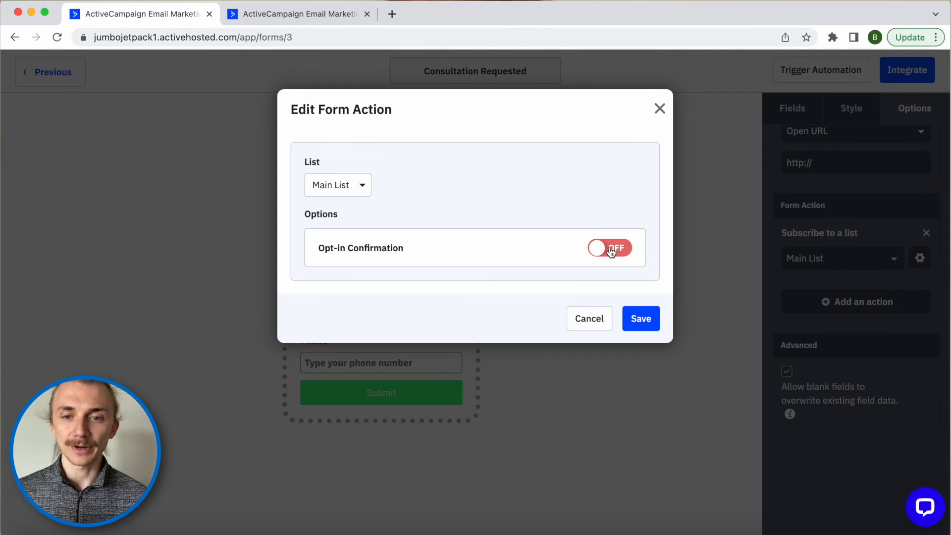
click(610, 249)
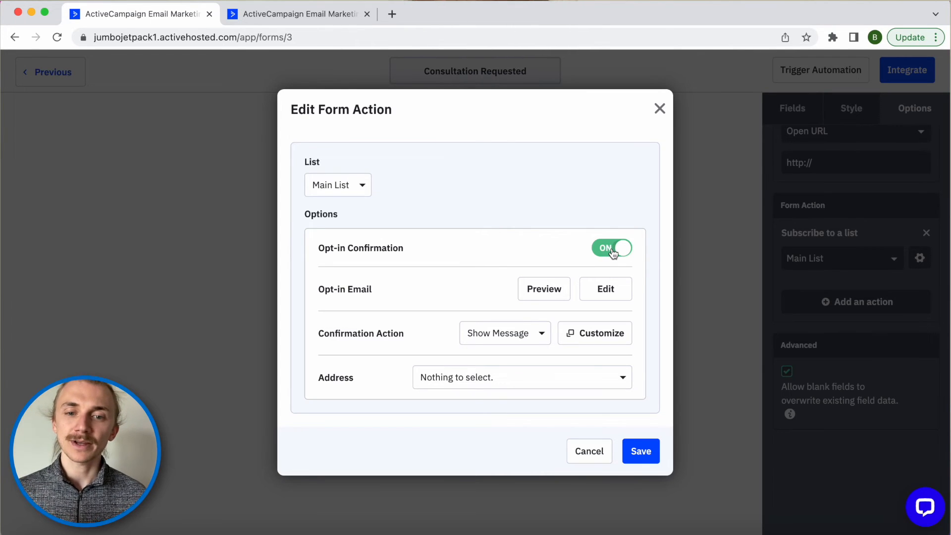
click(613, 247)
click(646, 319)
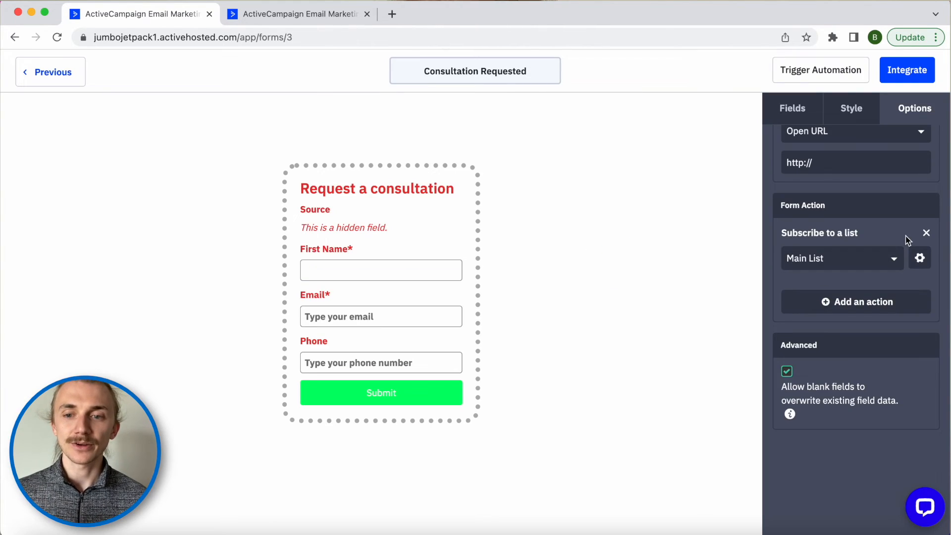
- Uncheck 'Allow blank fields to overwrite existing field data' under Advanced
click(787, 371)
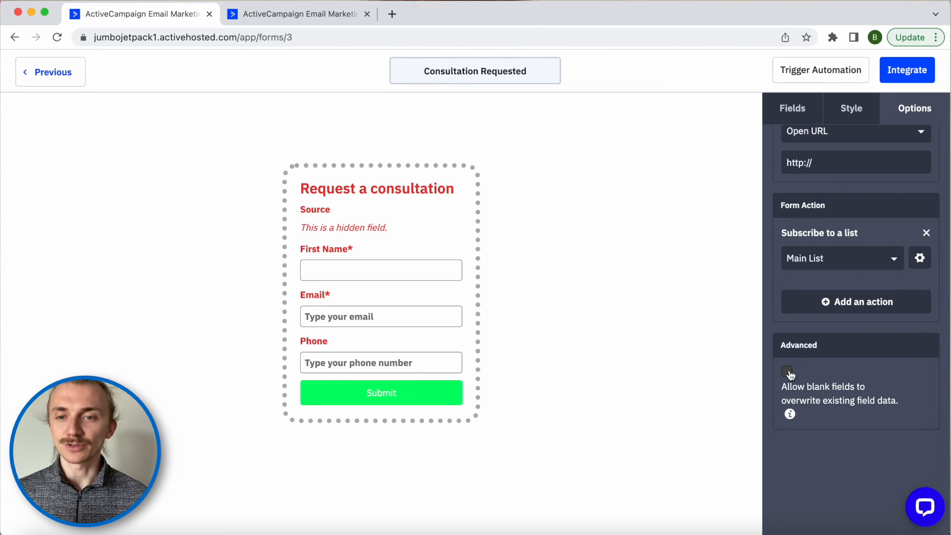
click(789, 373)
mouse_move(433, 345)
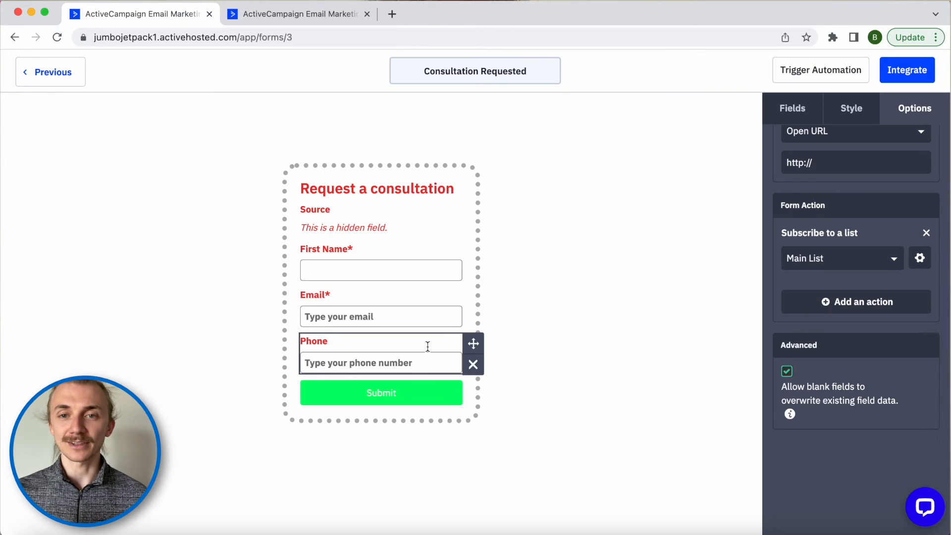
click(786, 372)
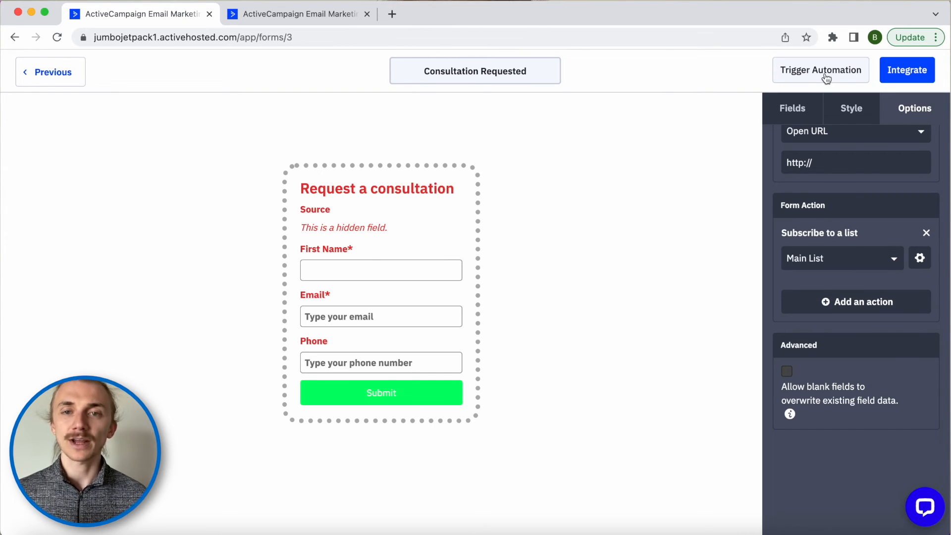
- Open the form's Integrate page and review the WordPress integration option
click(904, 74)
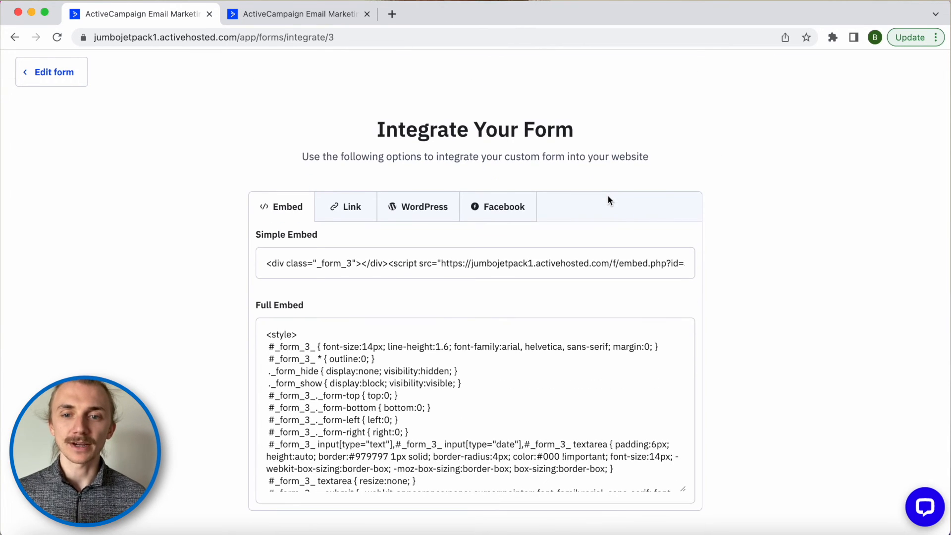
click(412, 213)
scroll(492, 296, down, 3)
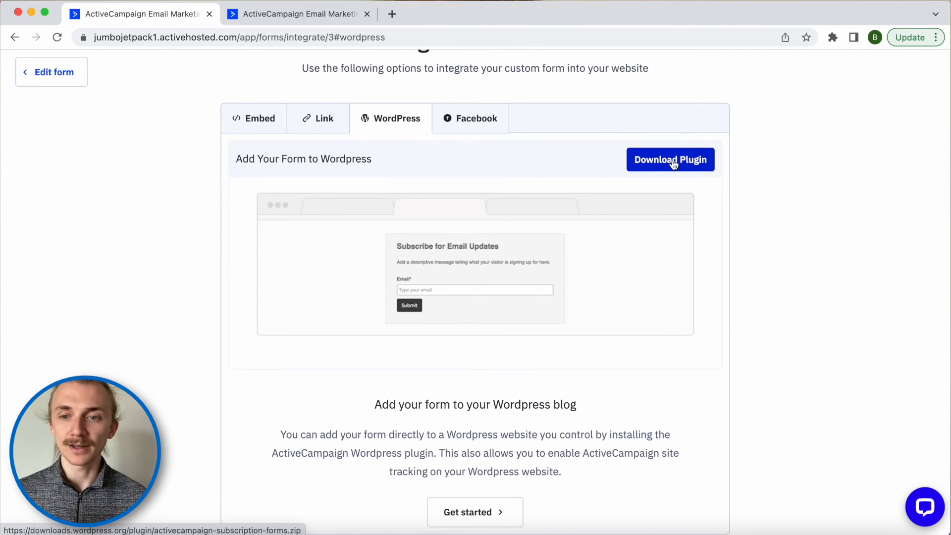
scroll(673, 164, down, 1)
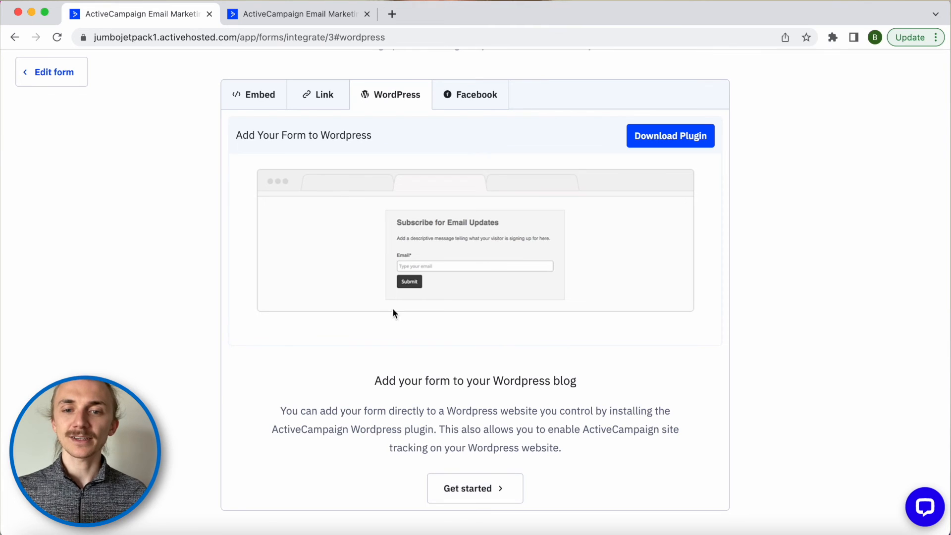
- Select the Simple and Full Embed codes, then show the form's shareable link
click(248, 95)
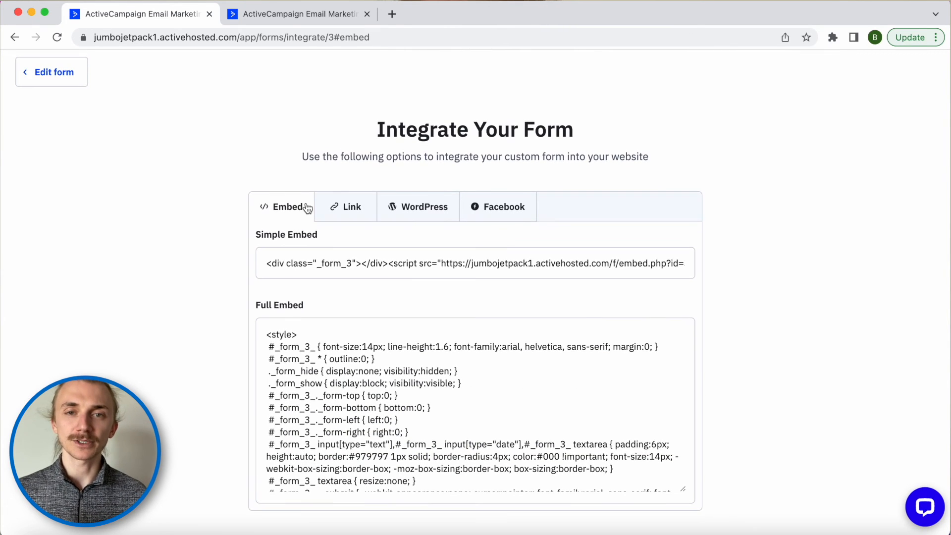
click(324, 266)
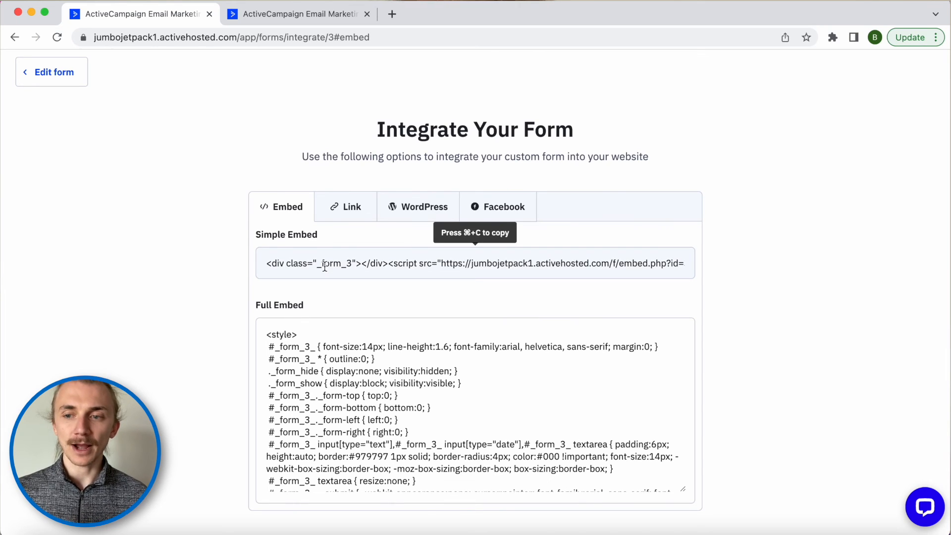
click(325, 267)
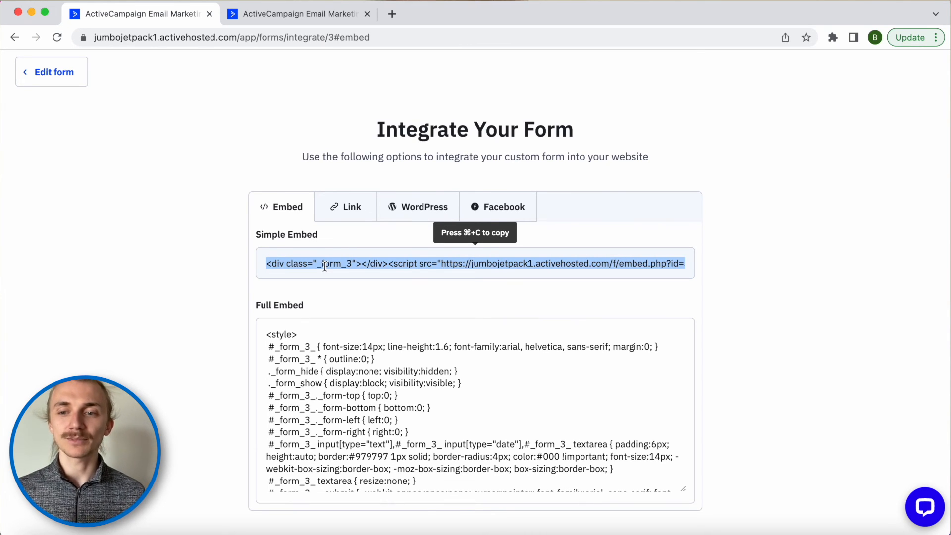
click(208, 292)
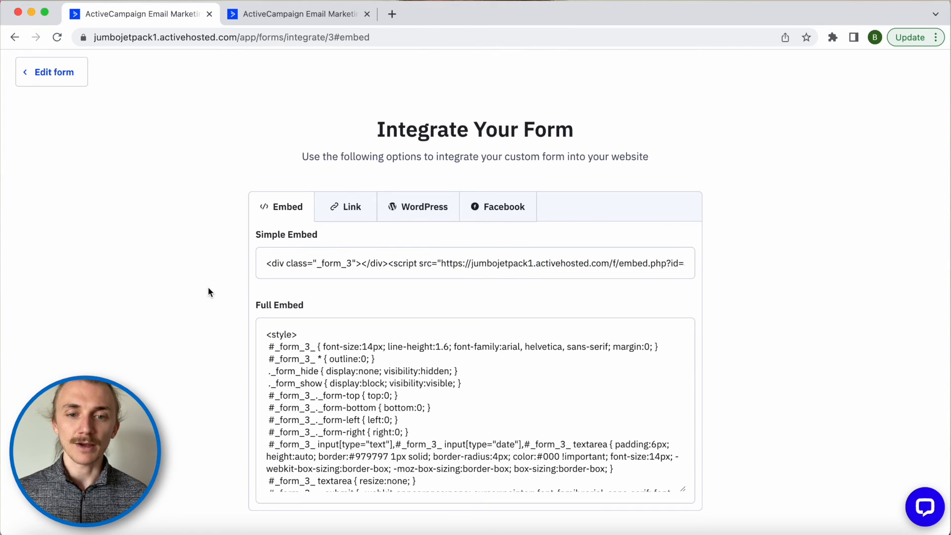
click(384, 418)
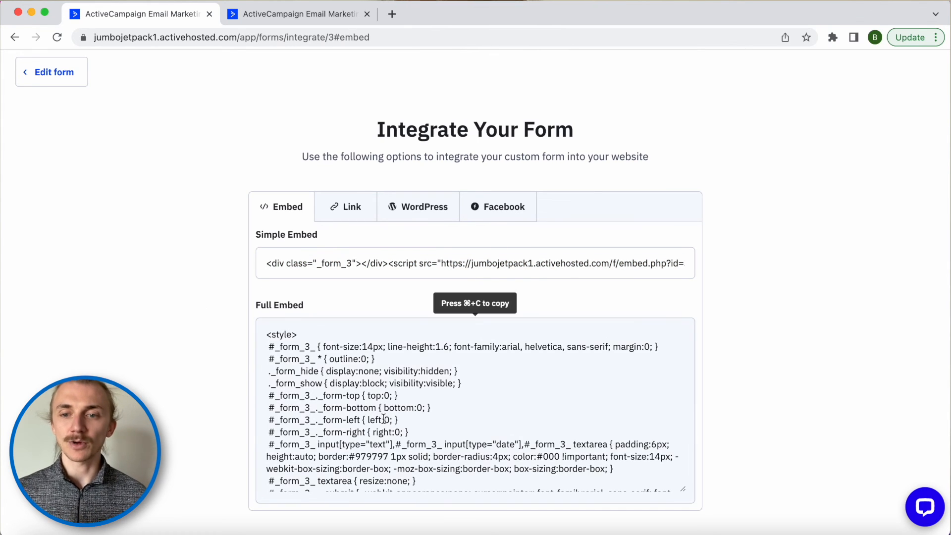
click(504, 403)
scroll(504, 403, down, 10)
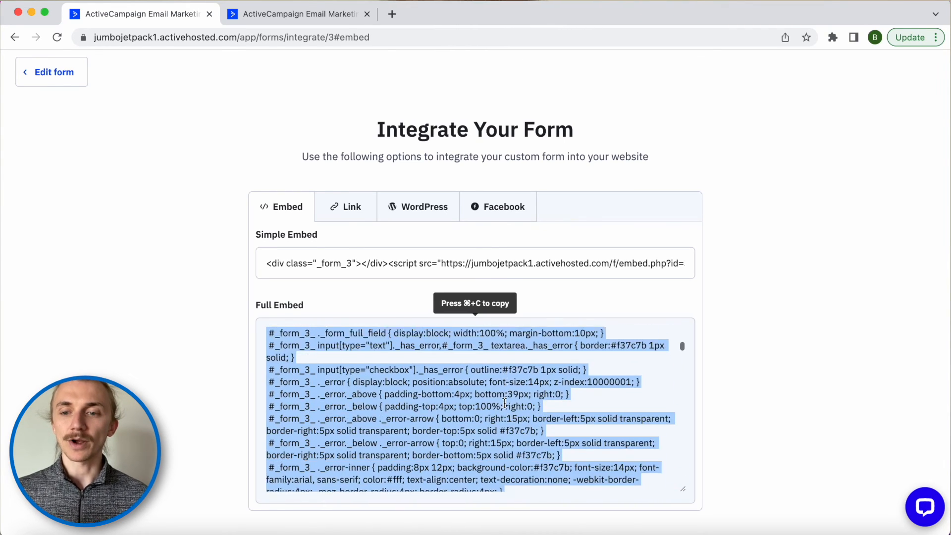
scroll(504, 404, down, 5)
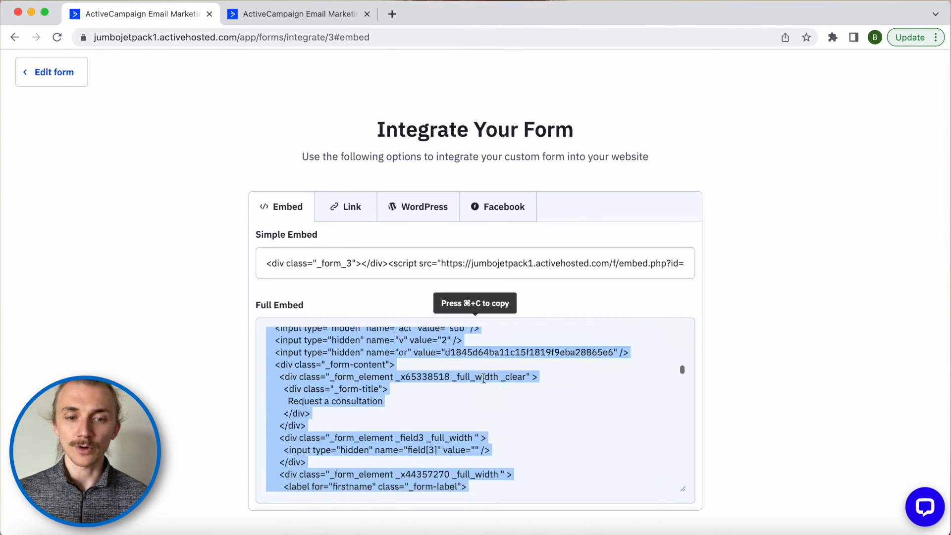
click(352, 207)
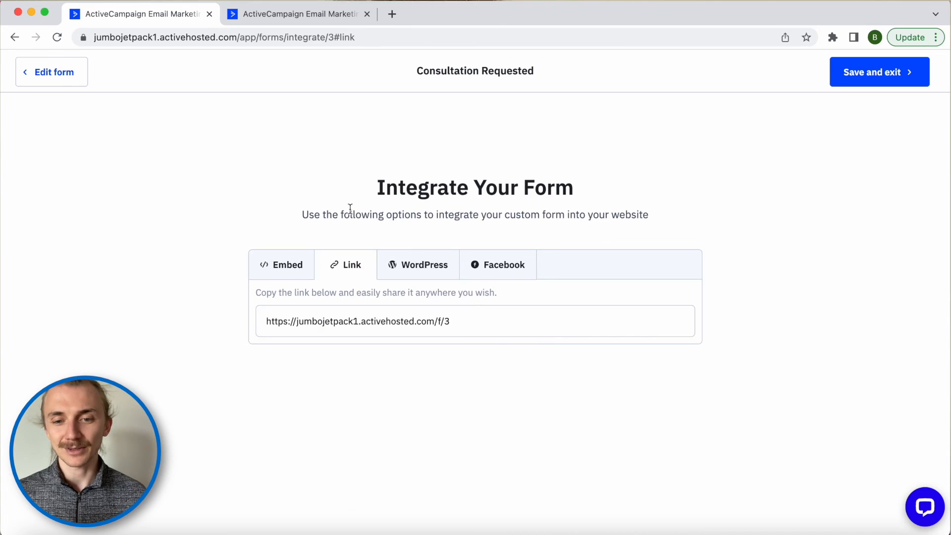
- Select the form link, then view the Facebook page-tab option and its second preview slide
click(342, 321)
click(490, 265)
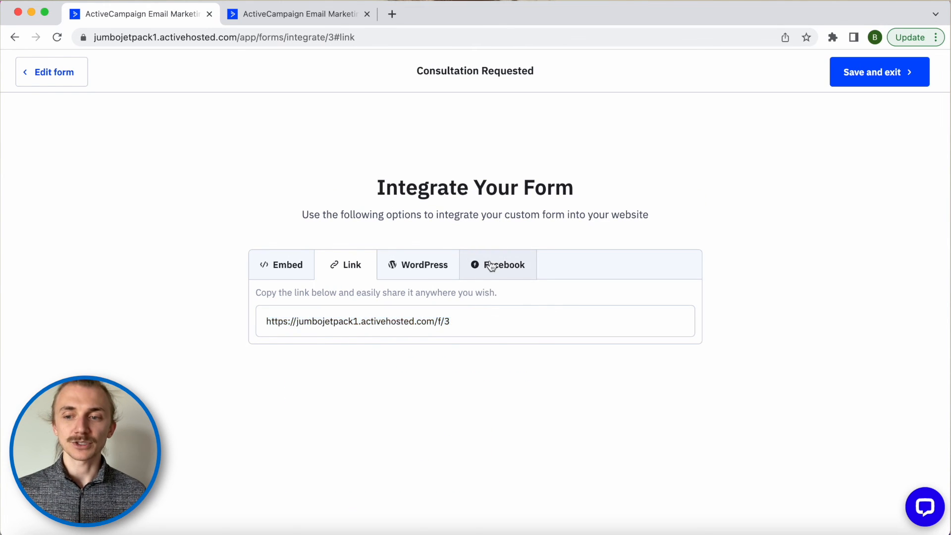
scroll(507, 378, down, 3)
scroll(508, 377, down, 2)
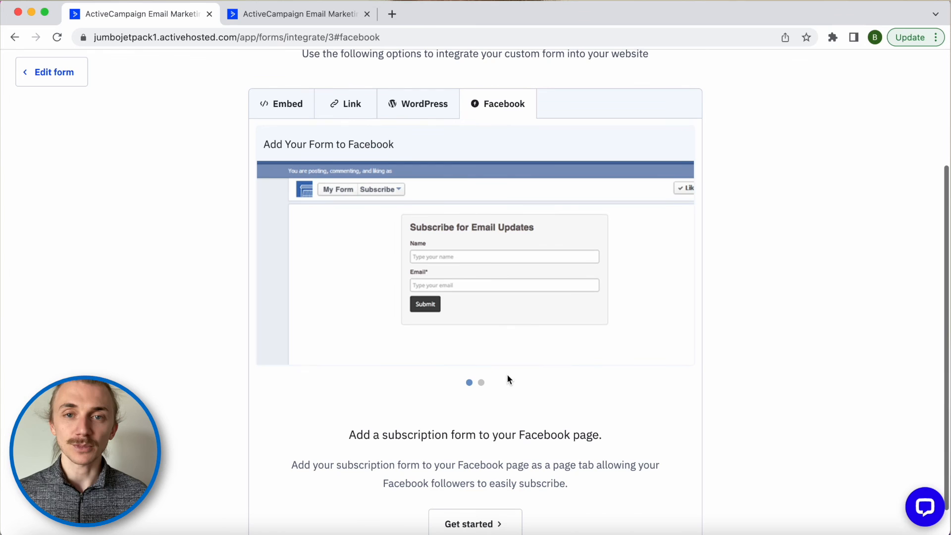
click(481, 384)
scroll(484, 388, down, 1)
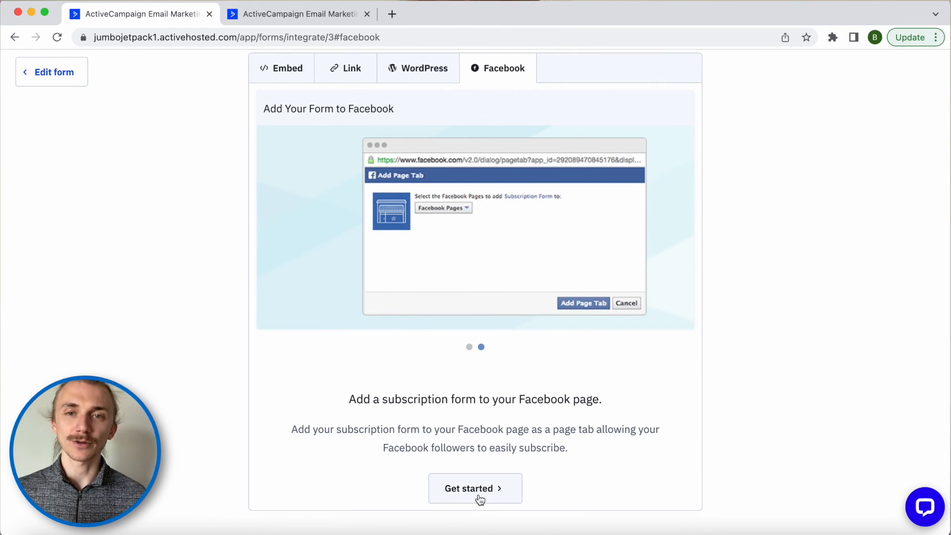
scroll(732, 317, up, 5)
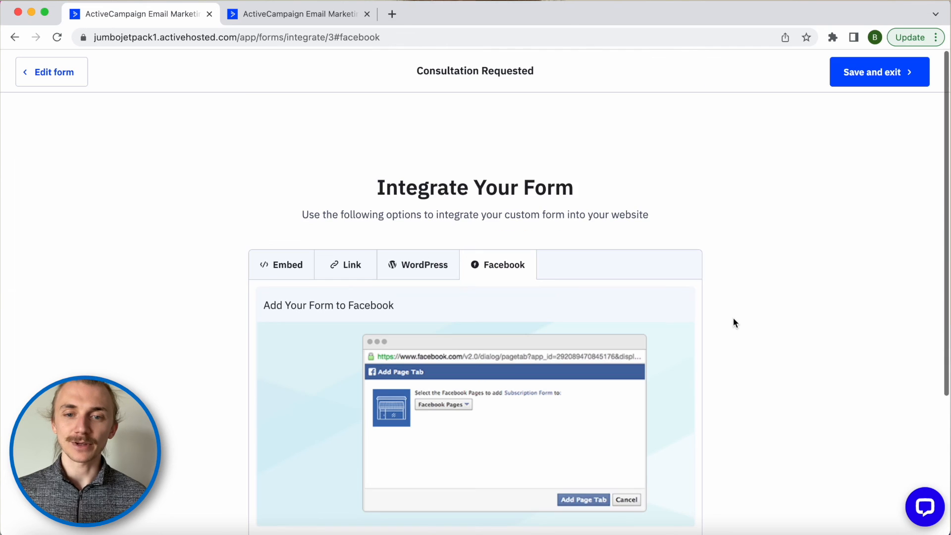
- Save and exit the Consultation Requested form, then view its statistics showing 0 entries
click(891, 73)
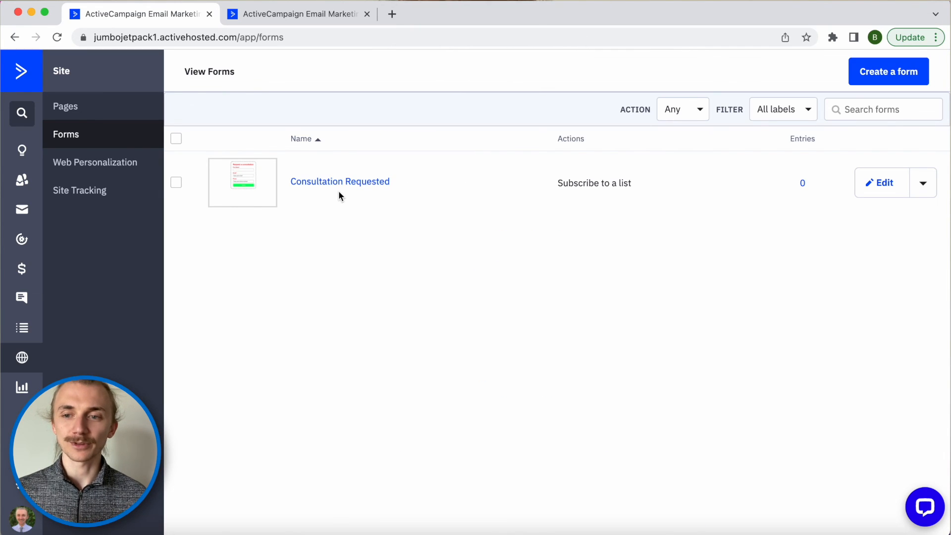
click(176, 182)
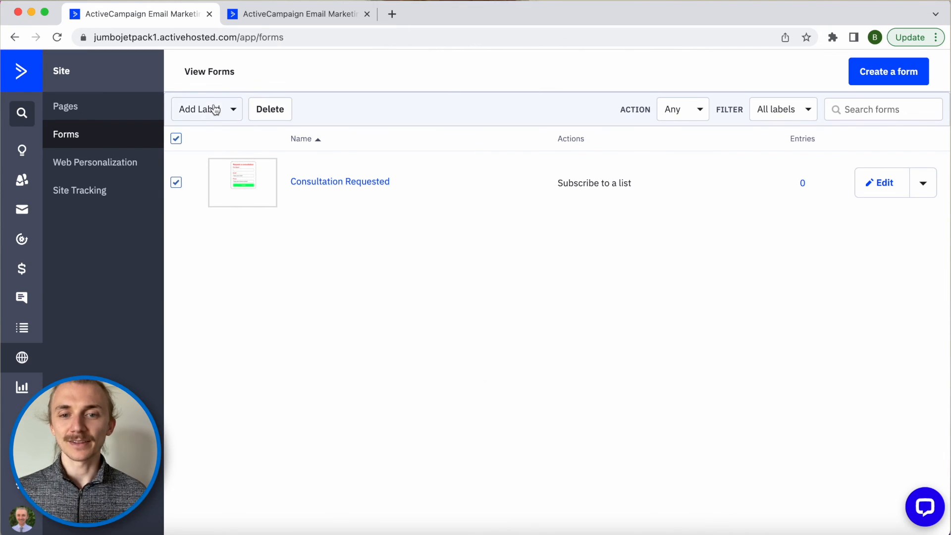
click(923, 184)
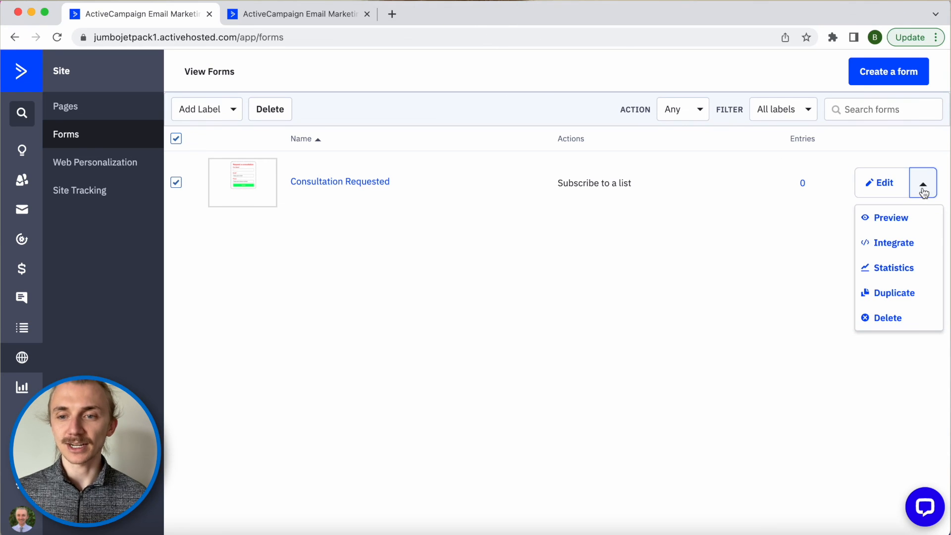
click(891, 270)
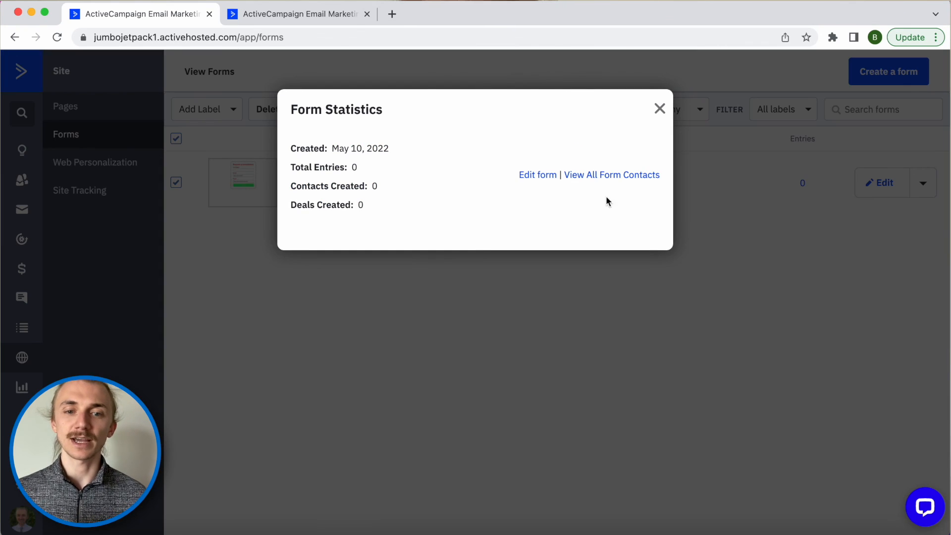